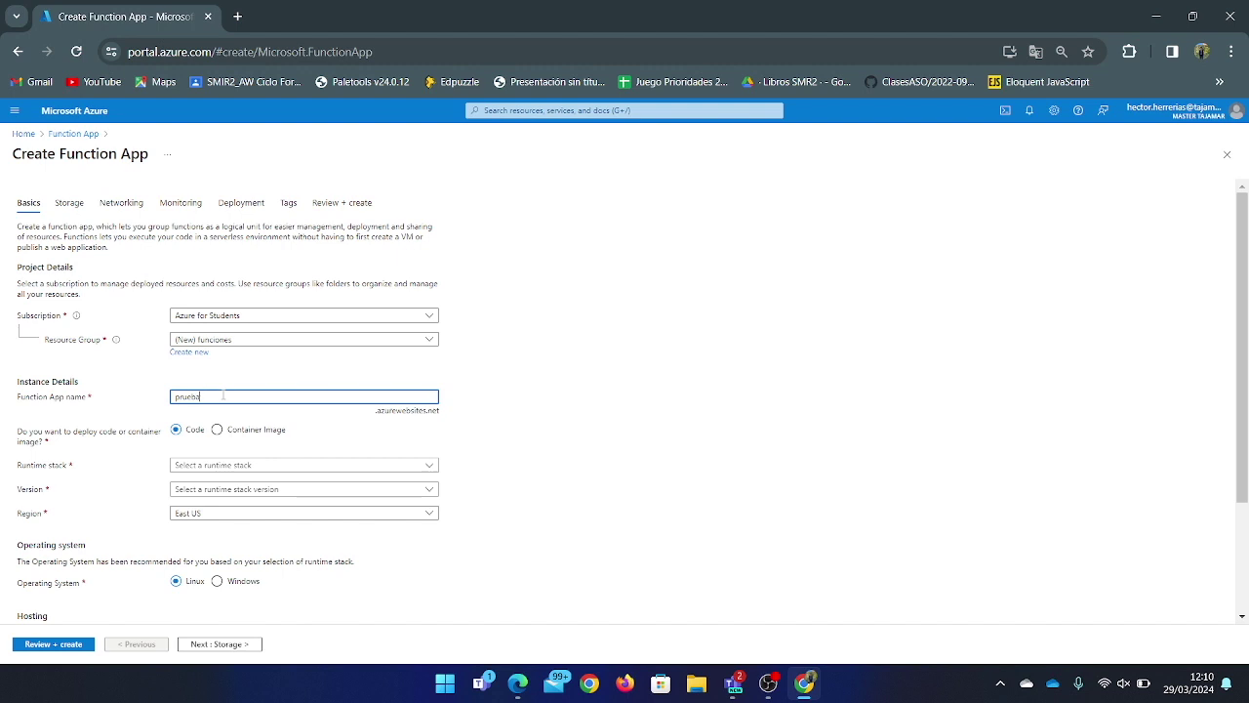
Name the function app pruebatajamar and choose Node.js as its runtime stack
text(taja)
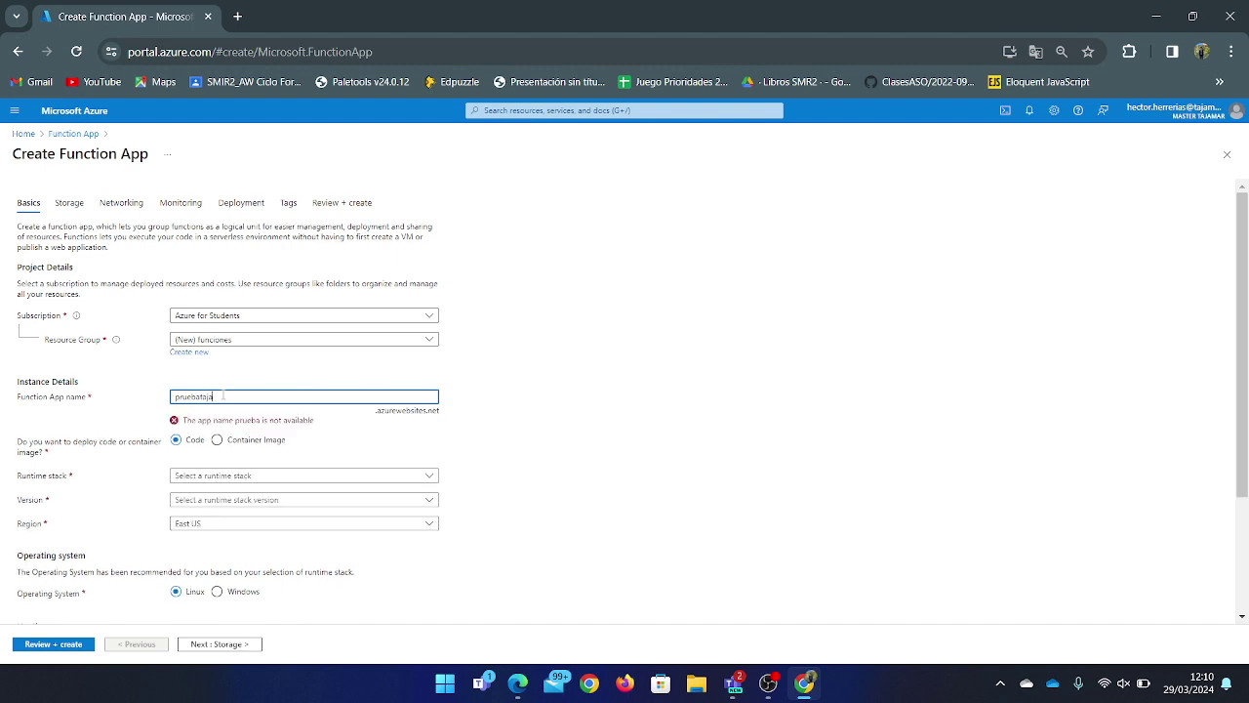
text(mar)
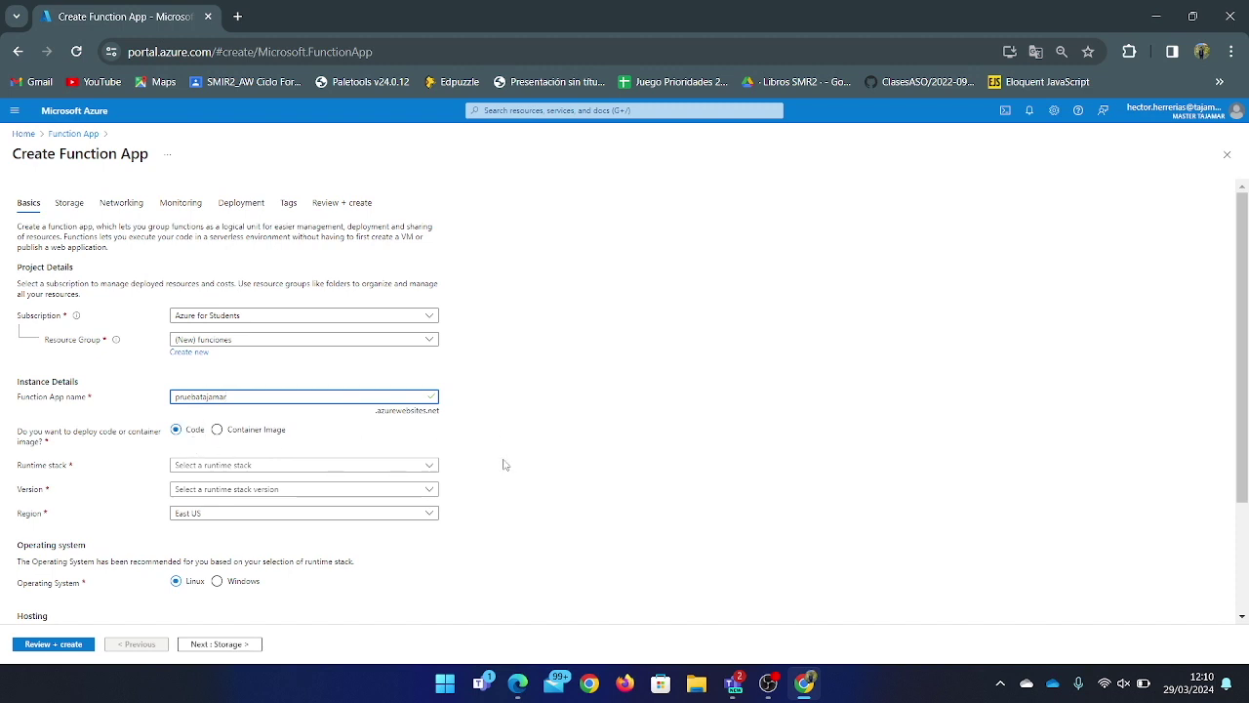
click(386, 466)
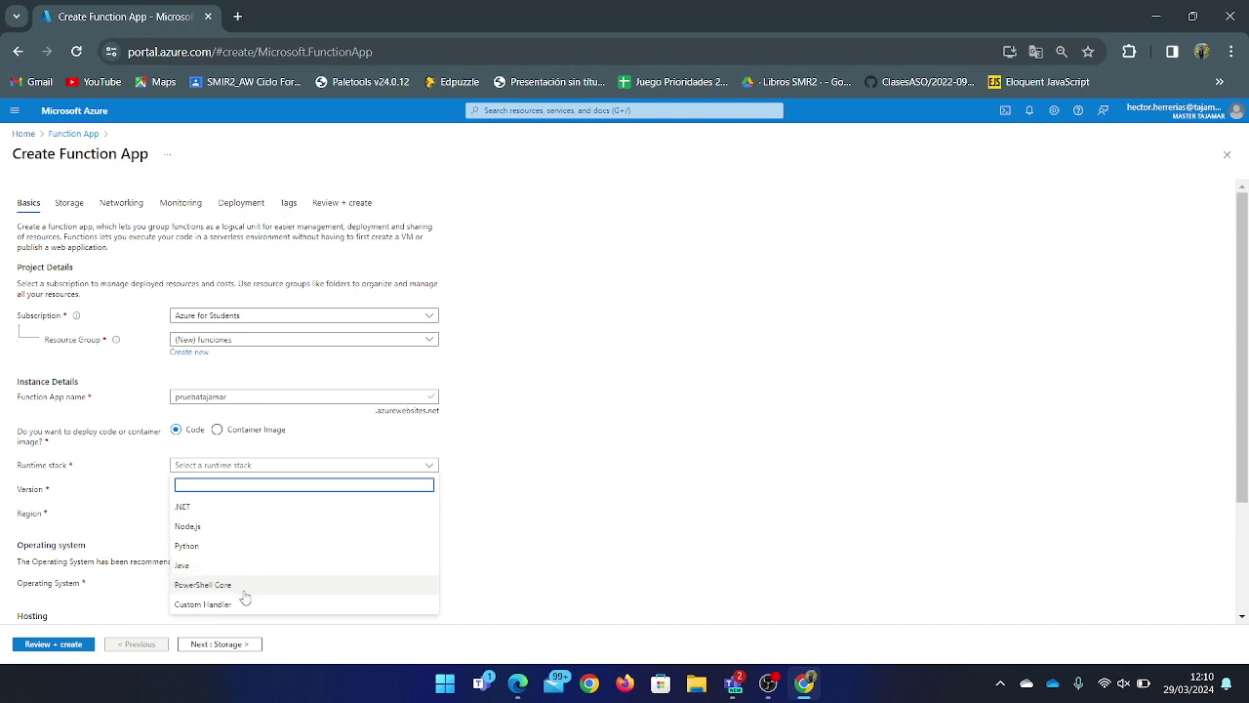
click(244, 527)
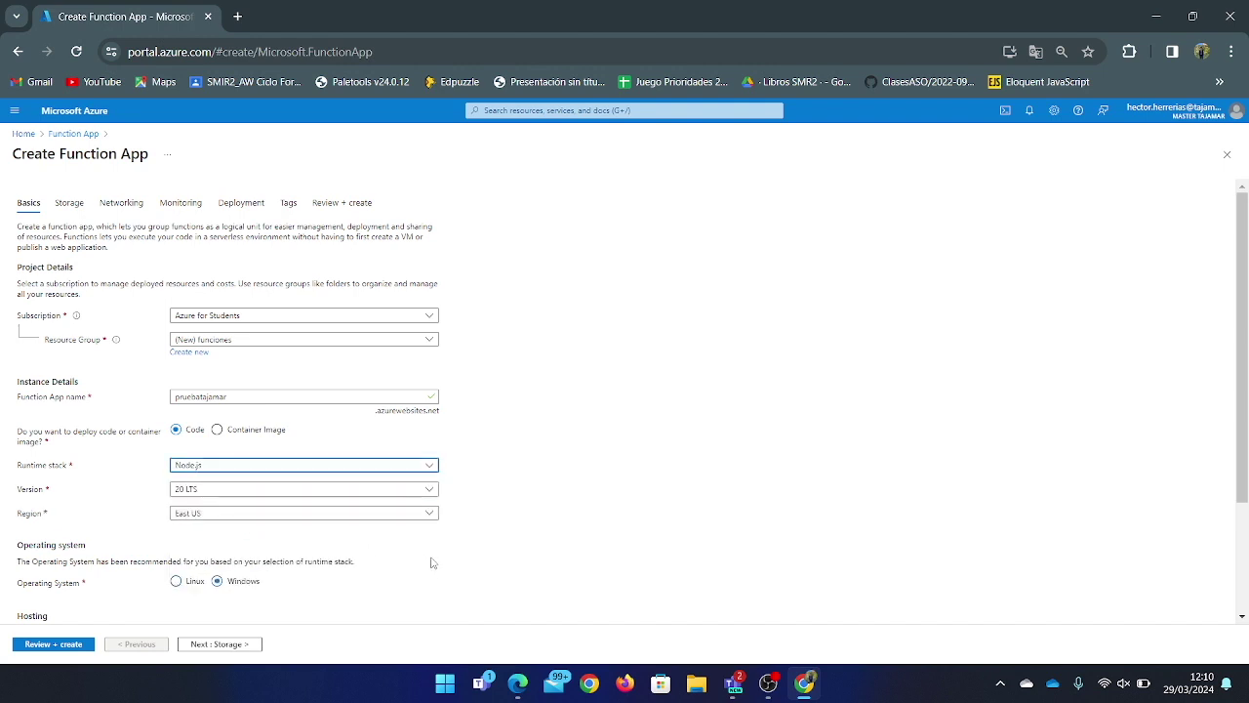
Choose 20 LTS as the Node.js version and East US as the region for the function app
scroll(446, 555, down, 1)
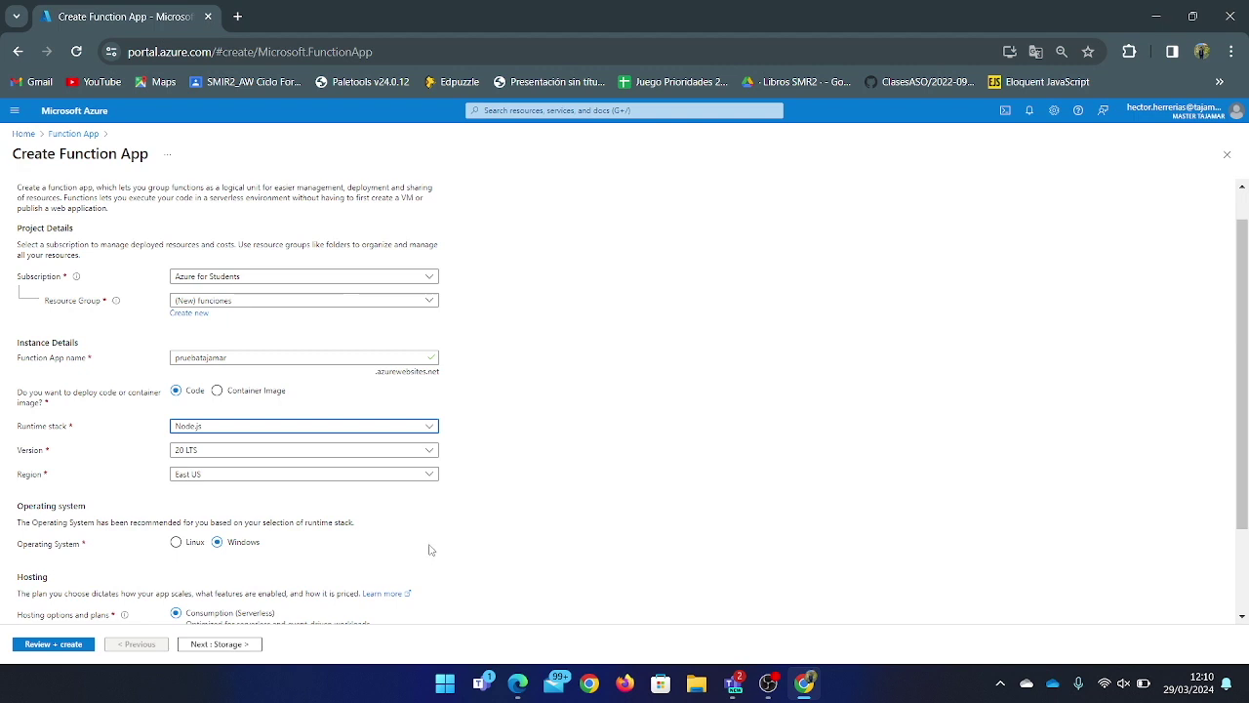
click(379, 451)
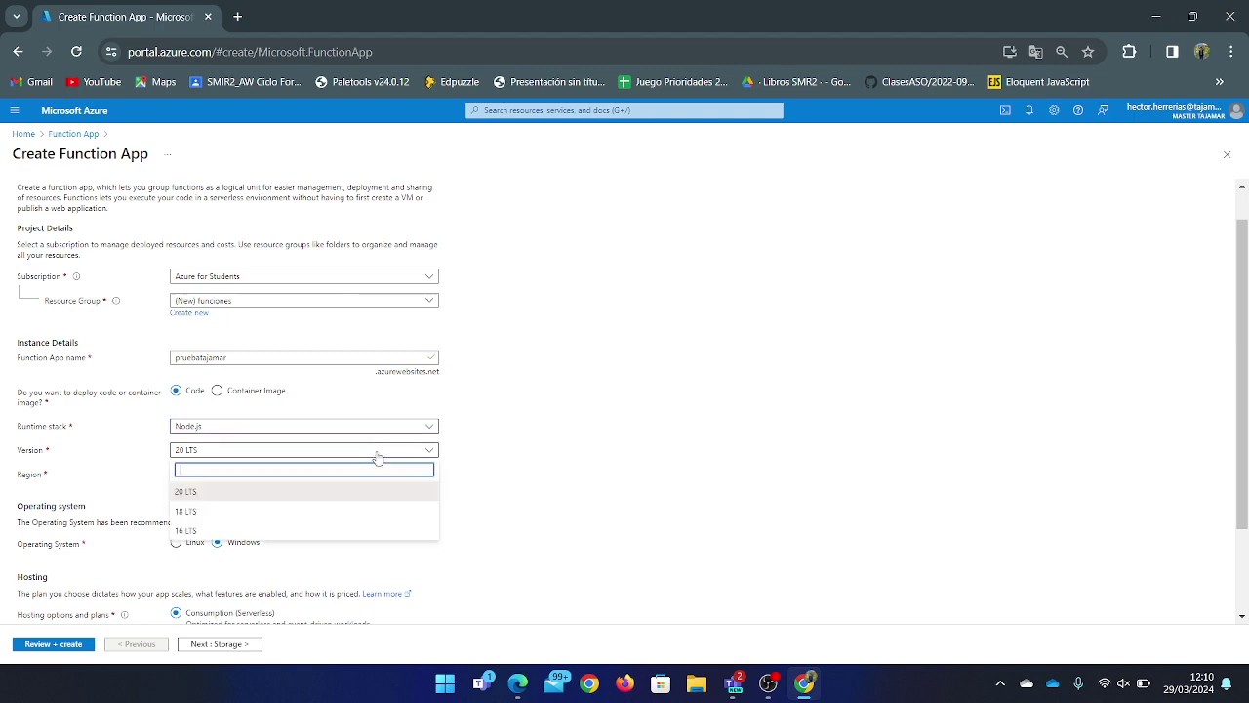
click(356, 501)
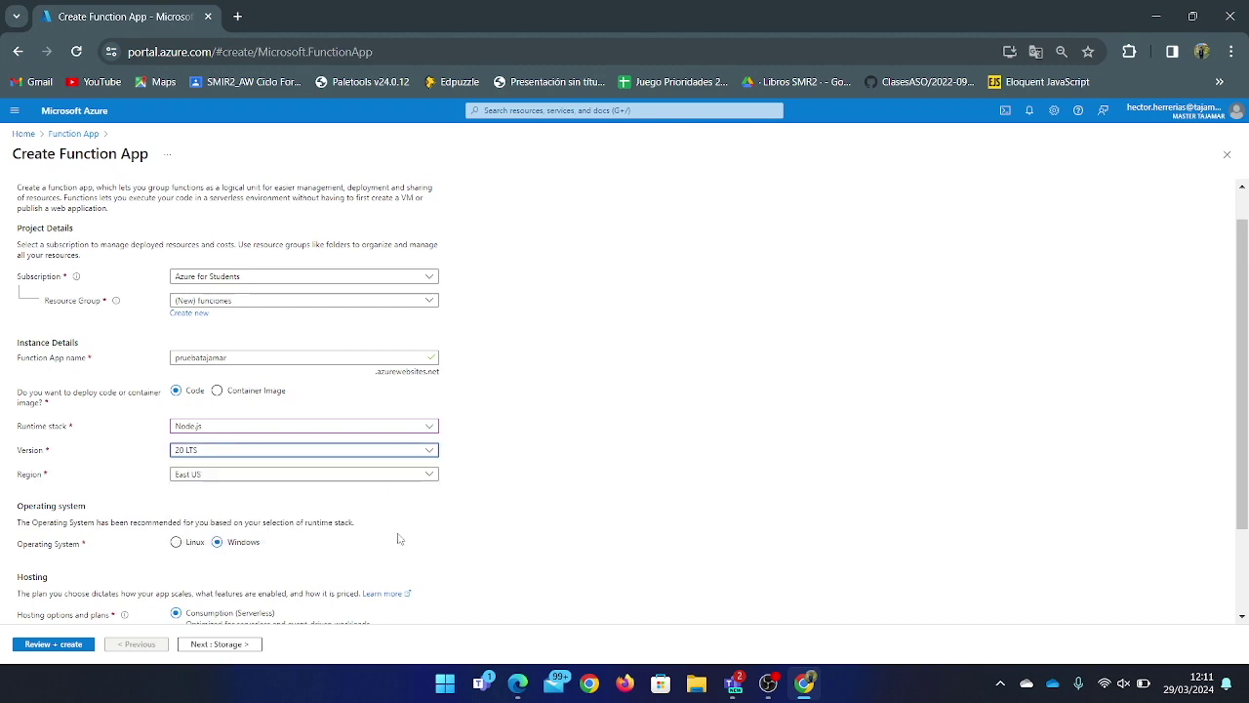
scroll(398, 539, down, 2)
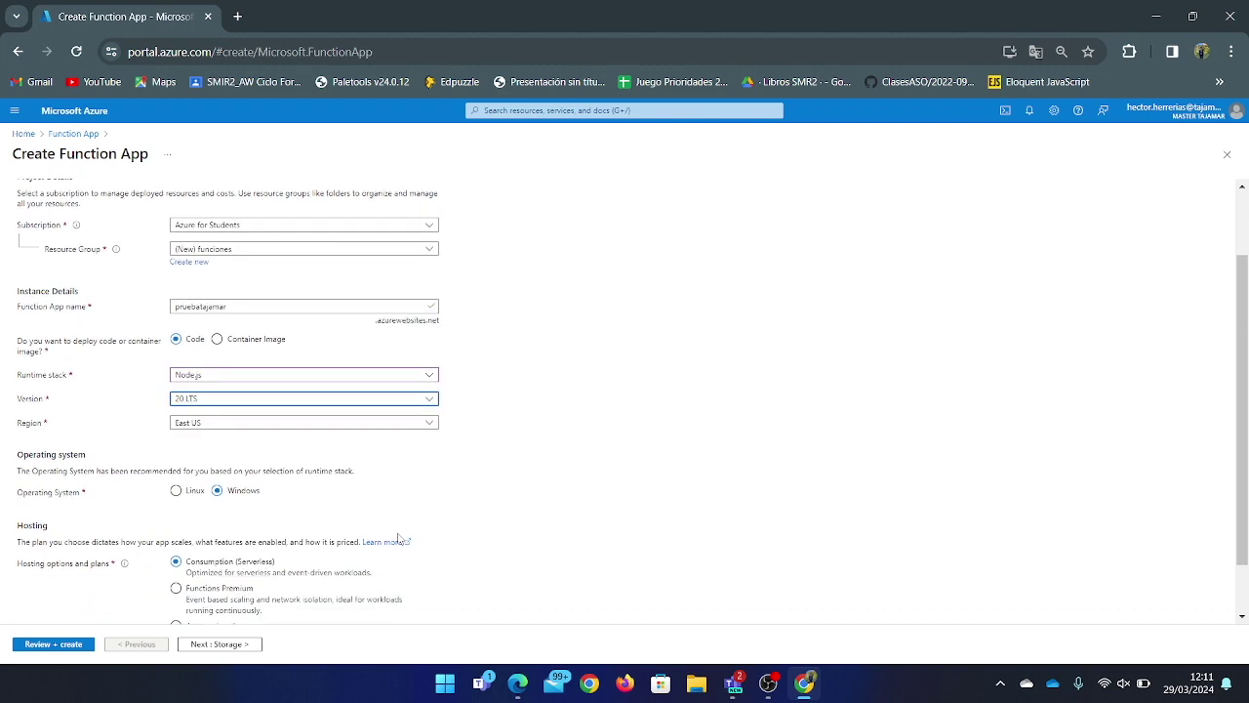
click(343, 411)
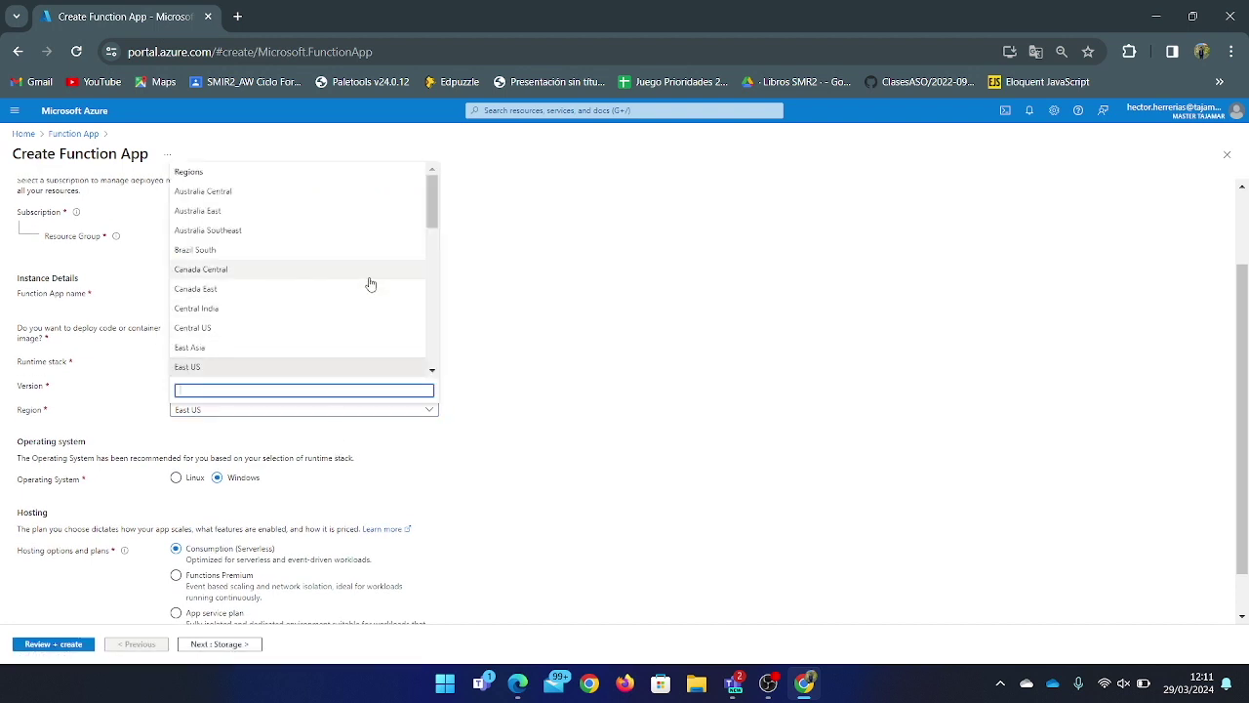
click(354, 367)
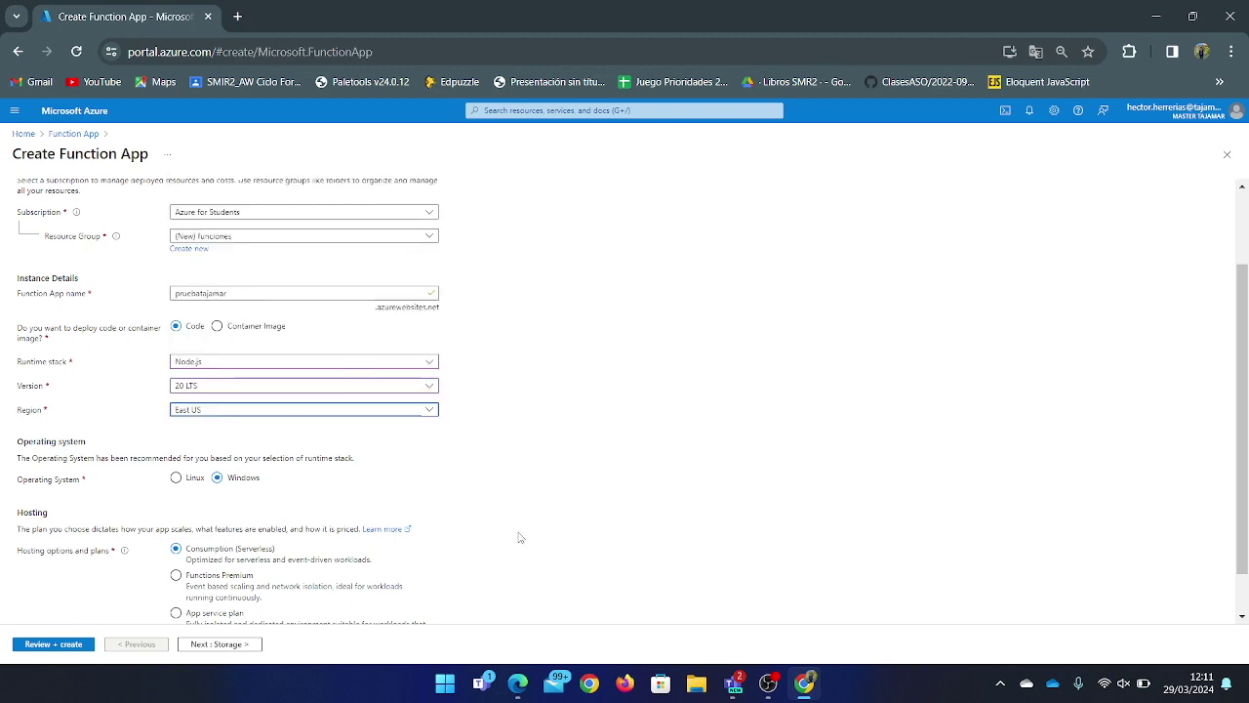
Review the operating system and hosting plan options among the function app's basic settings
scroll(520, 537, down, 1)
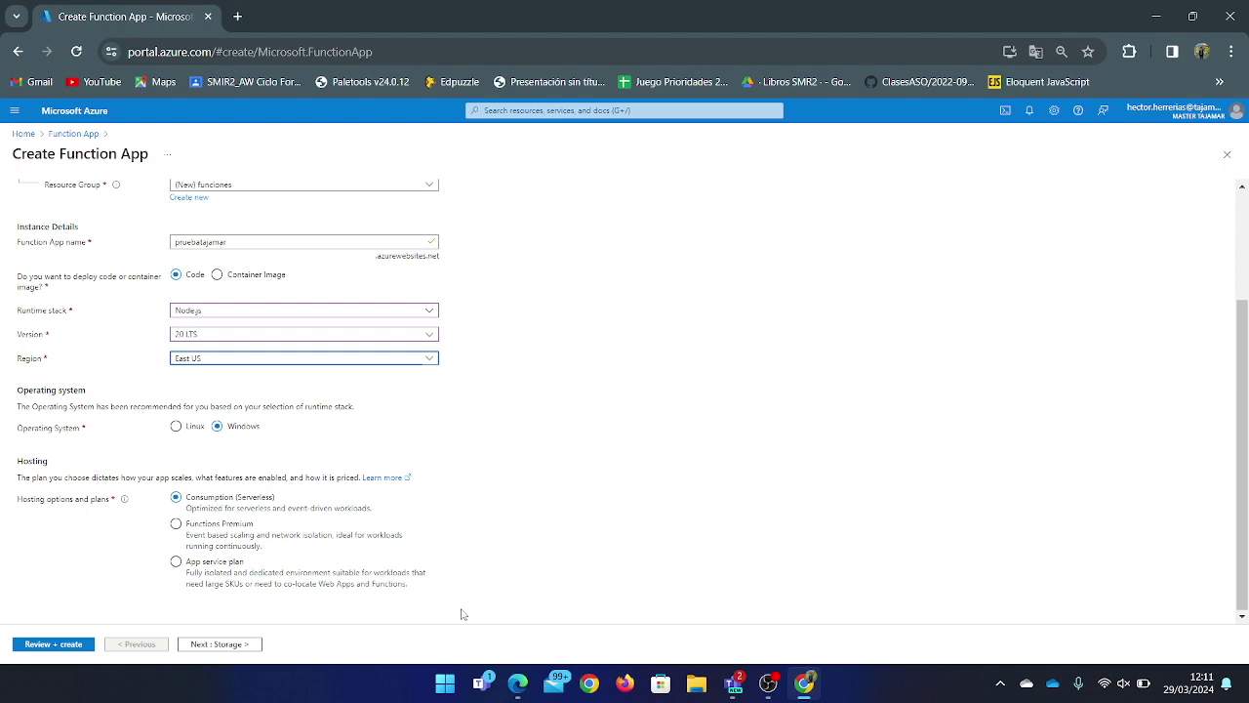
scroll(330, 451, up, 2)
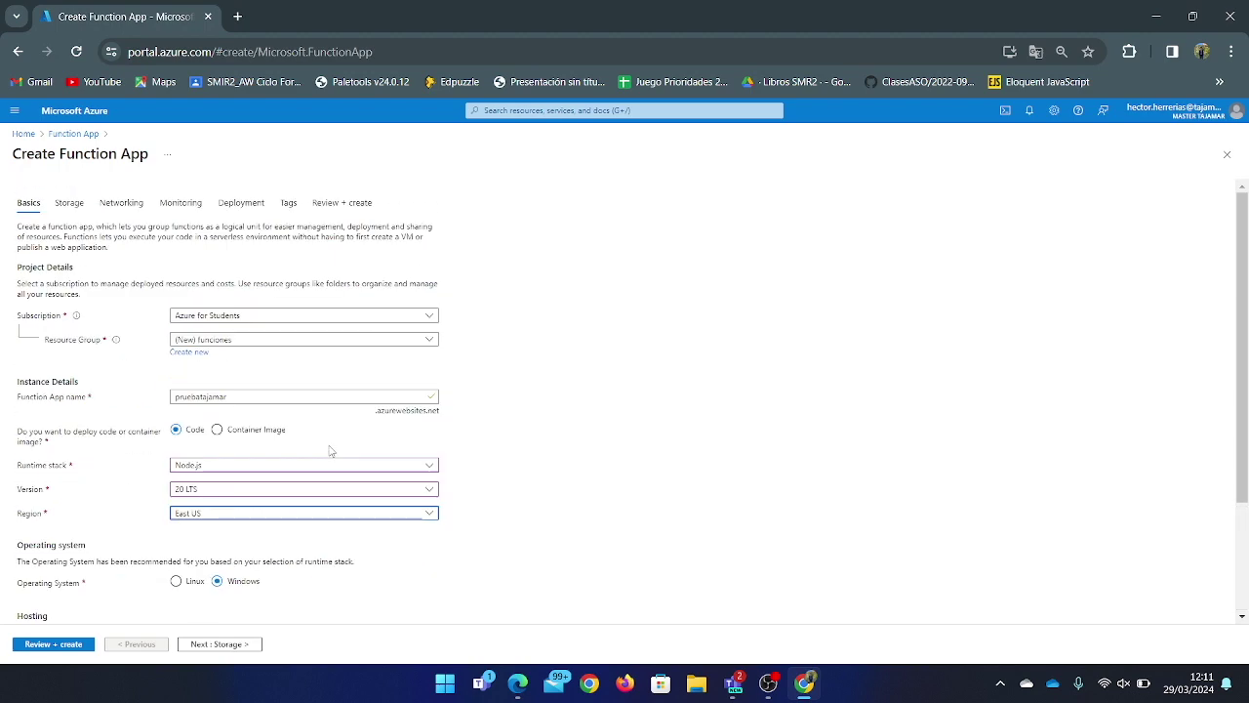
click(70, 203)
click(28, 203)
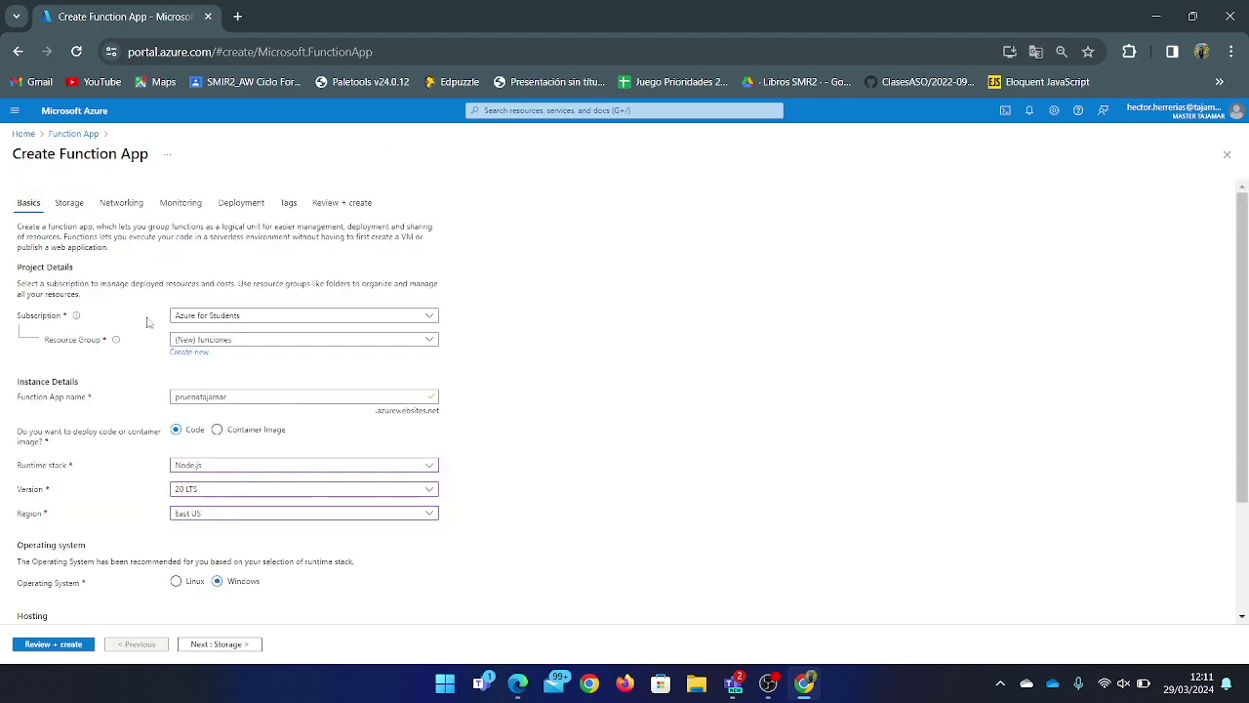
scroll(314, 528, down, 2)
click(313, 528)
click(296, 578)
click(299, 555)
click(290, 510)
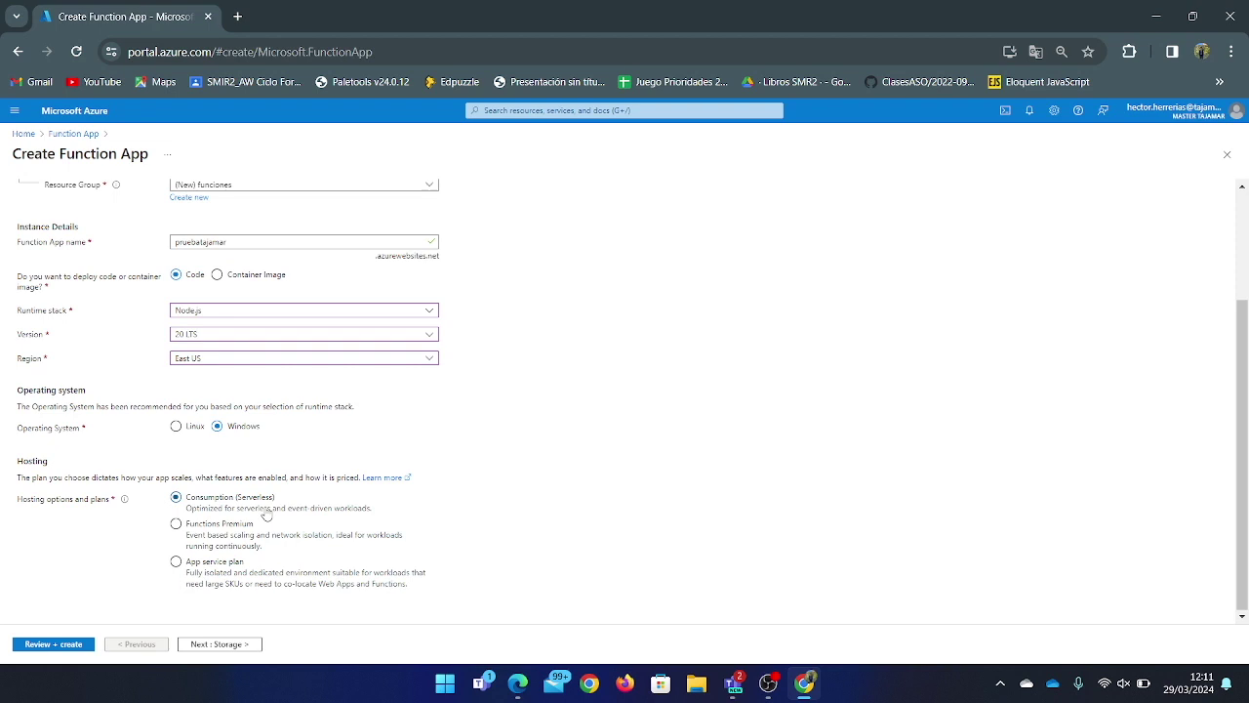
scroll(272, 345, up, 2)
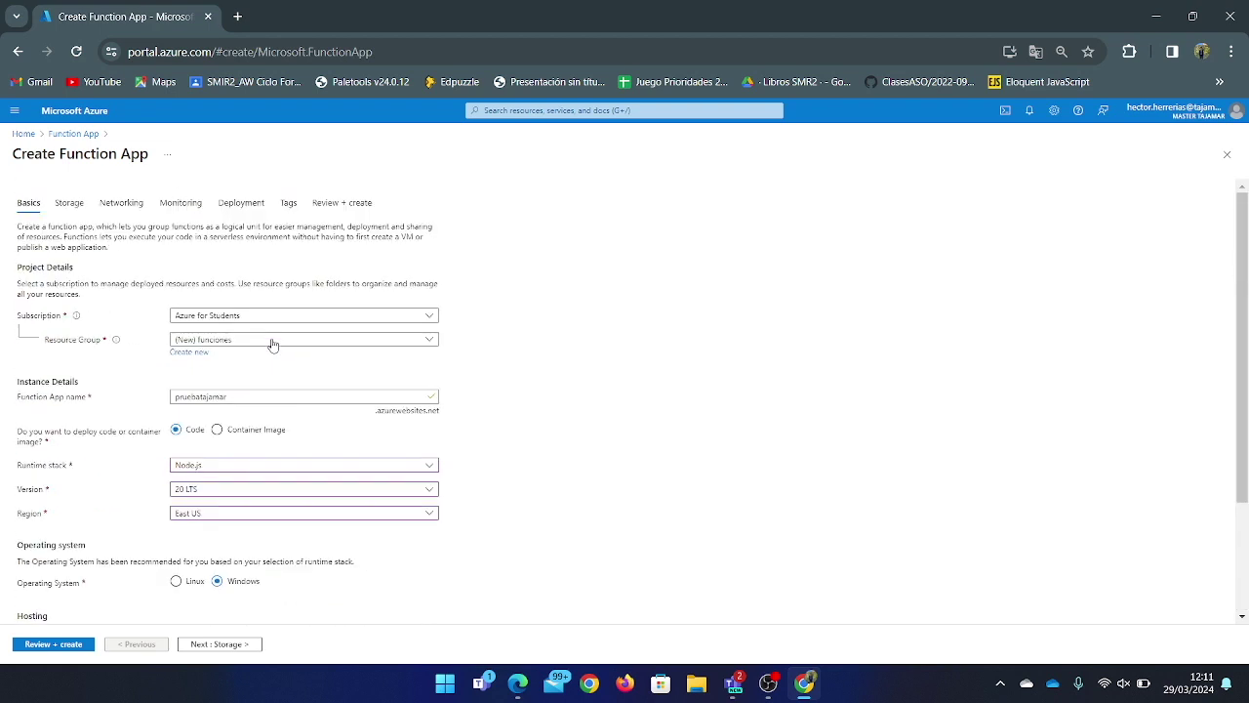
Review the function app's storage, networking, monitoring, deployment and tag settings
click(77, 209)
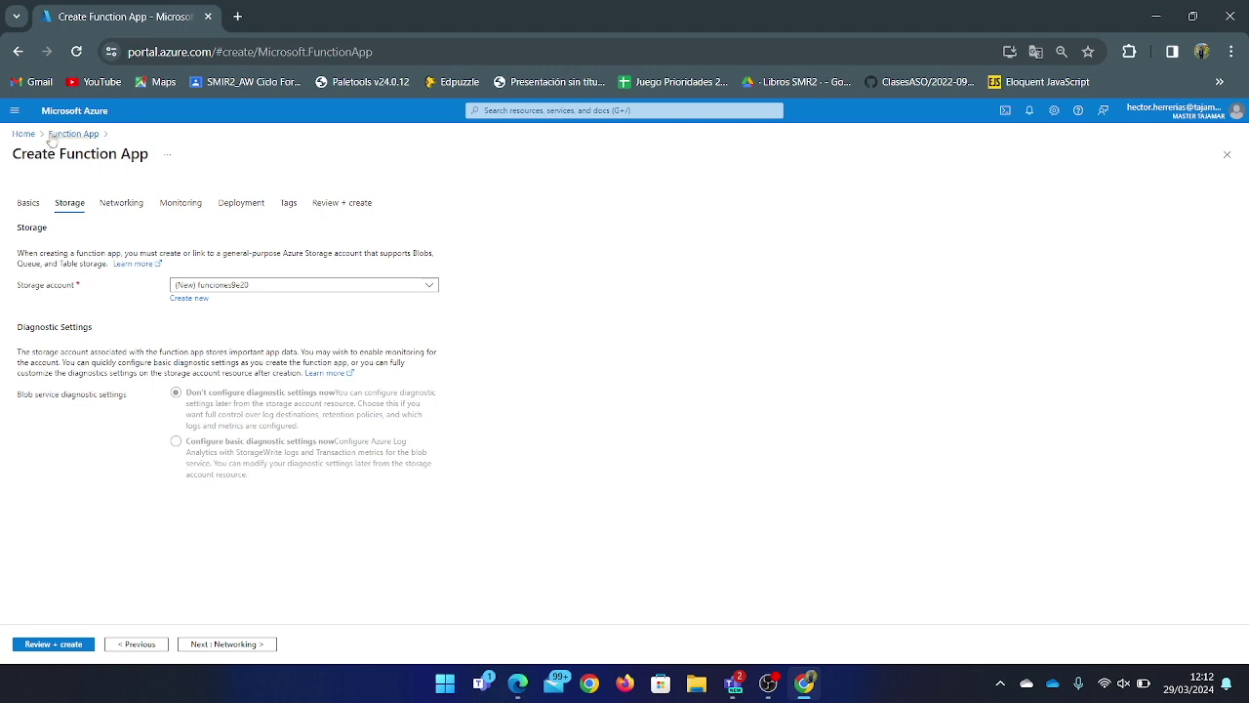
click(122, 205)
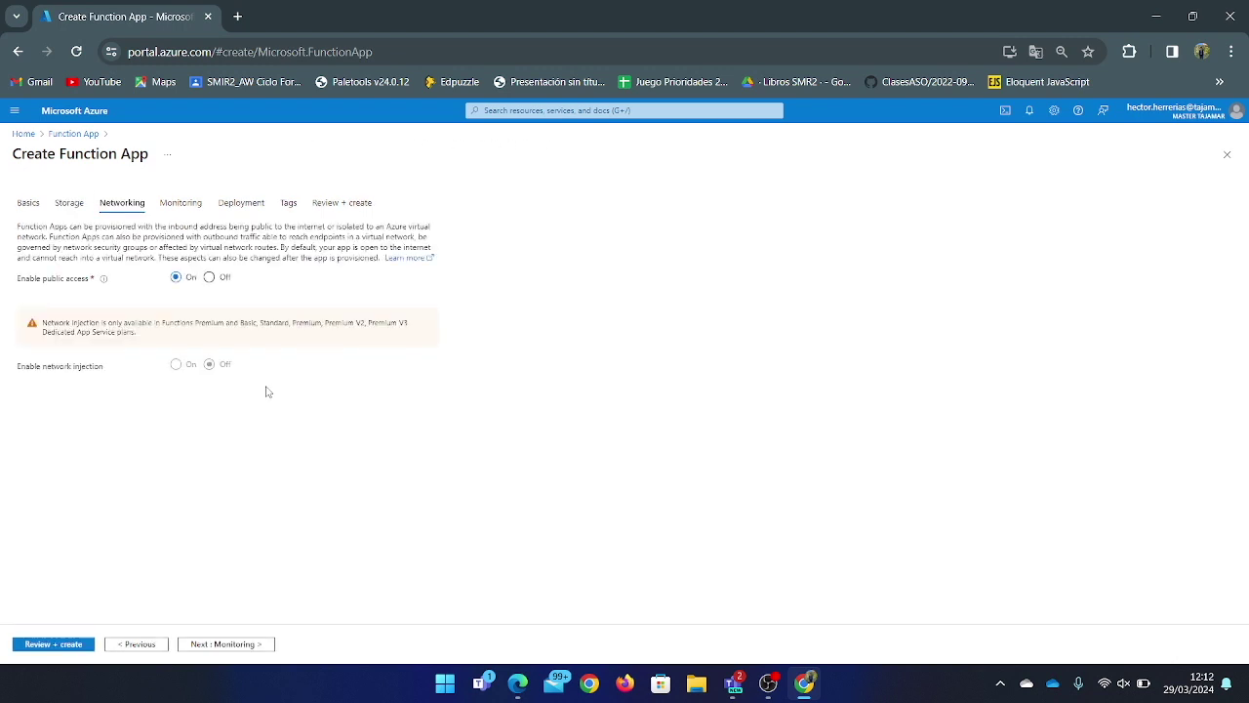
click(181, 204)
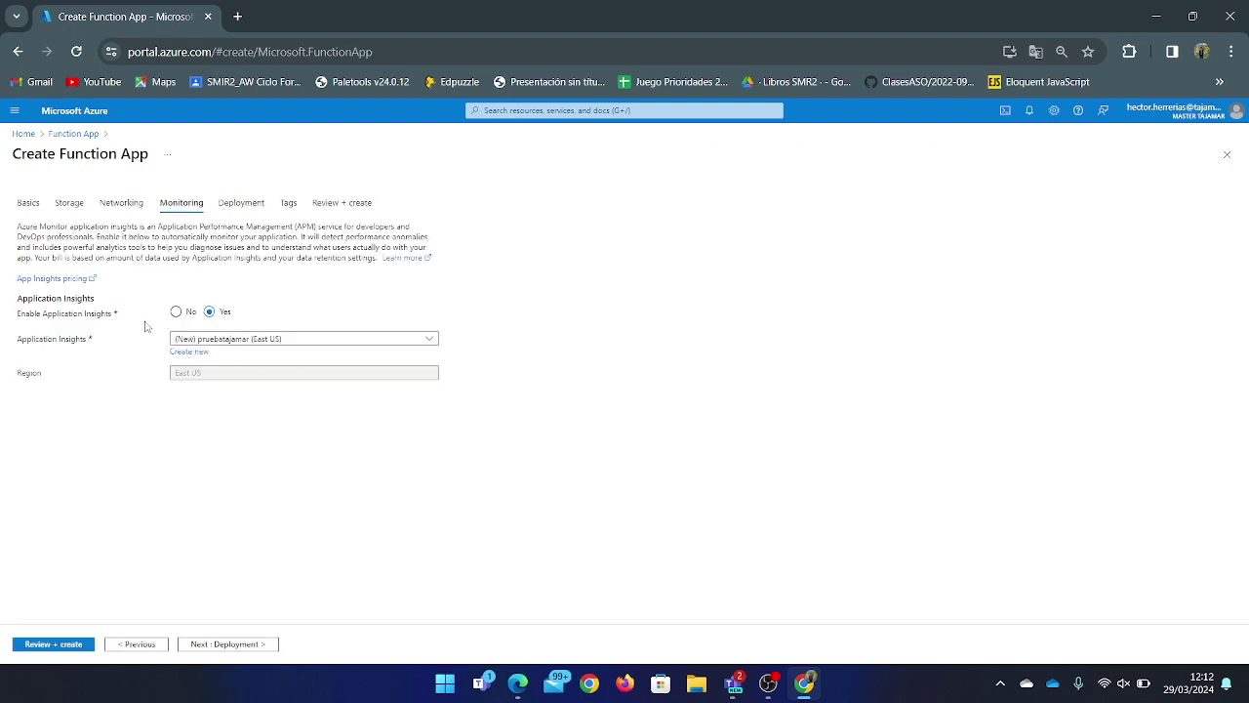
click(235, 207)
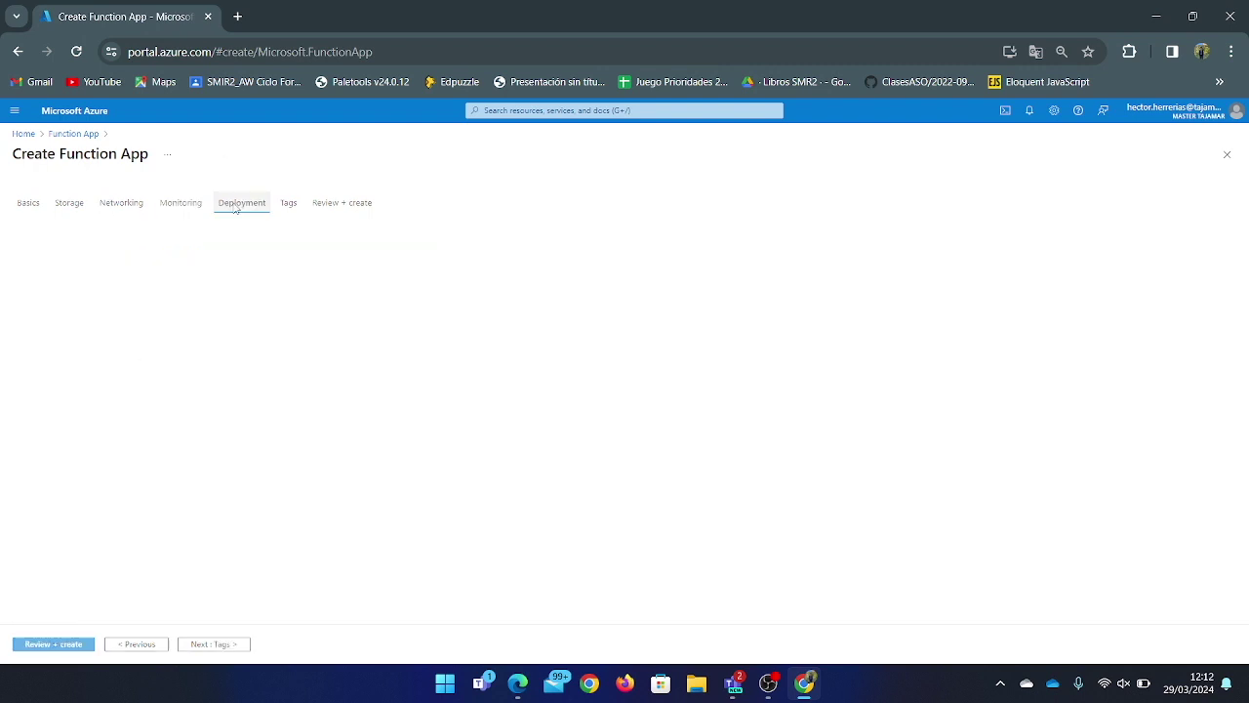
click(288, 207)
Check the configuration summary of the function app and create it
click(332, 206)
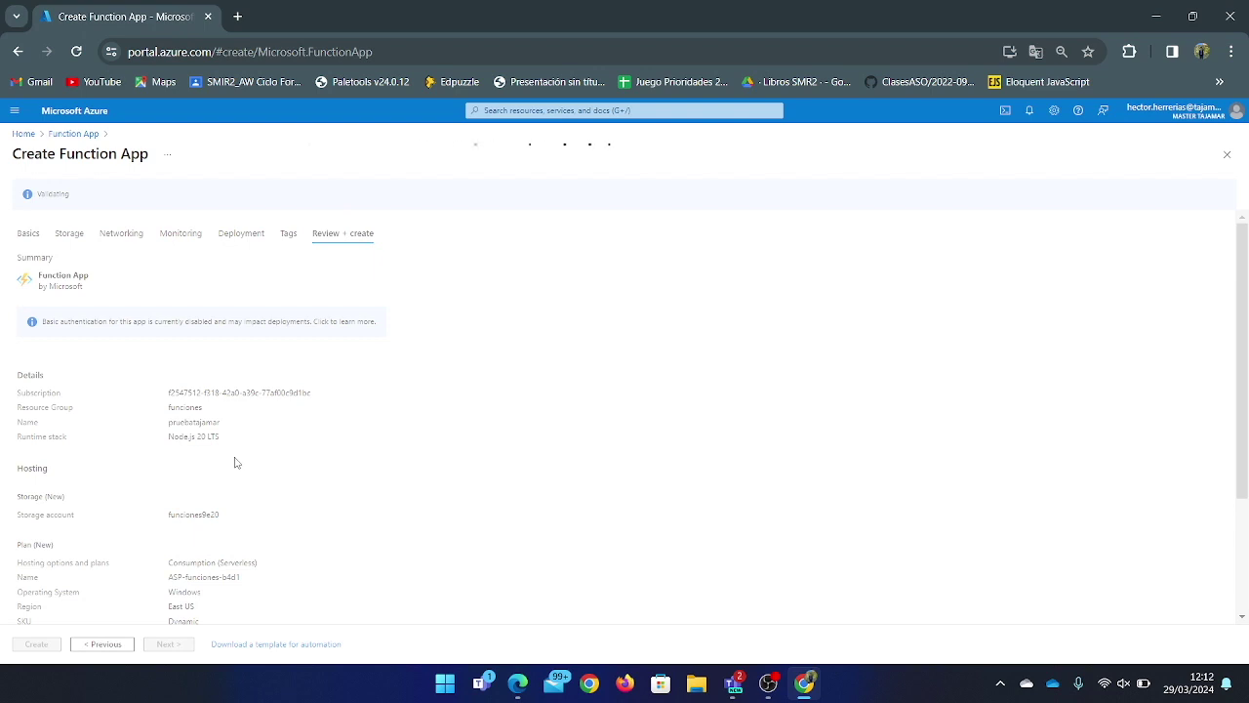
scroll(234, 462, down, 3)
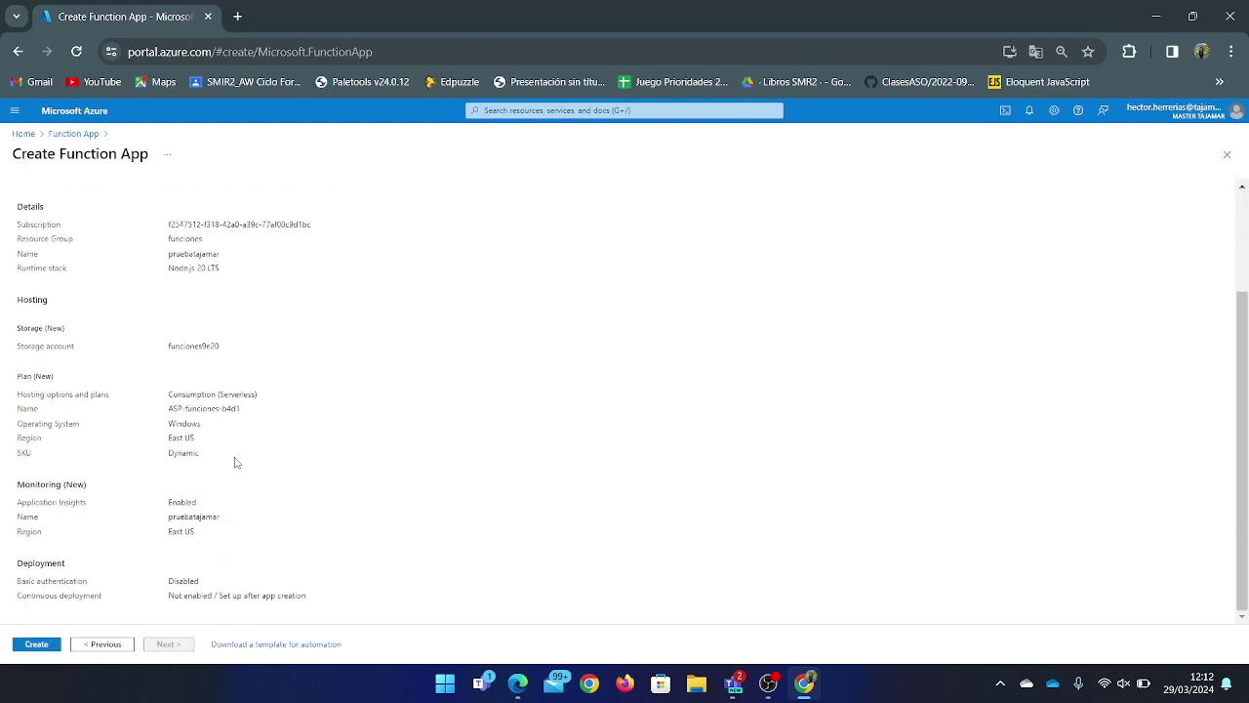
click(34, 646)
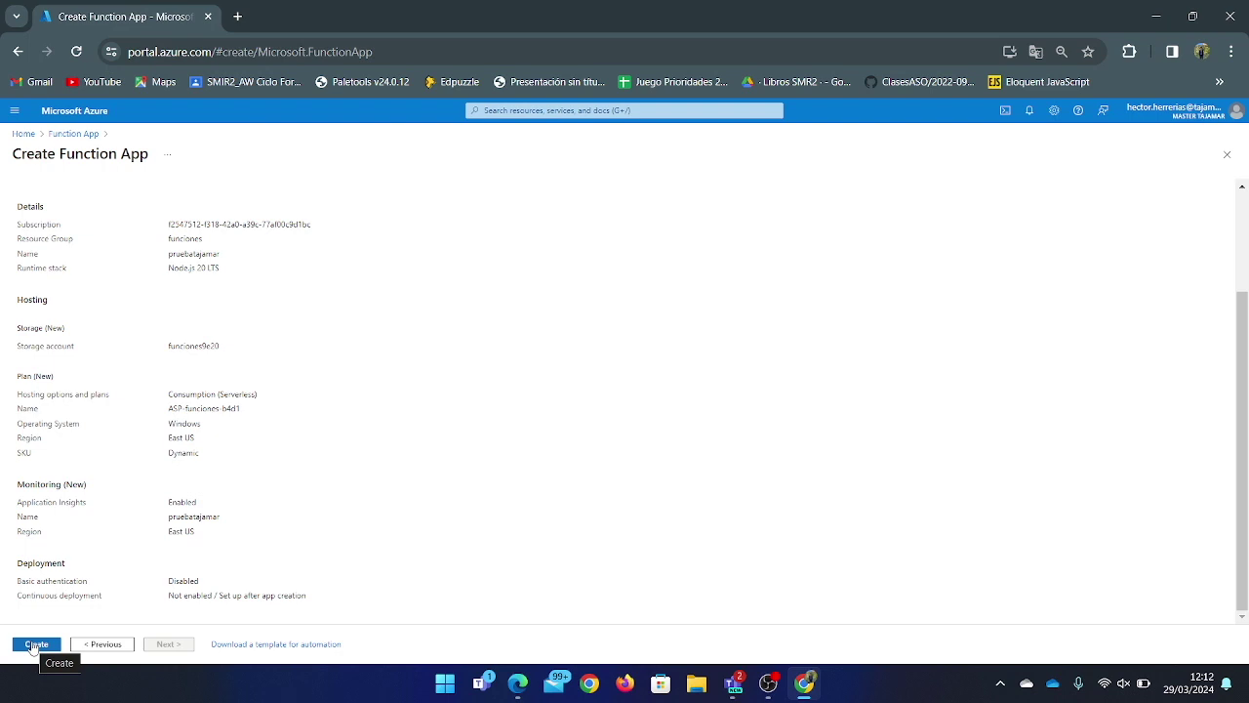
click(35, 646)
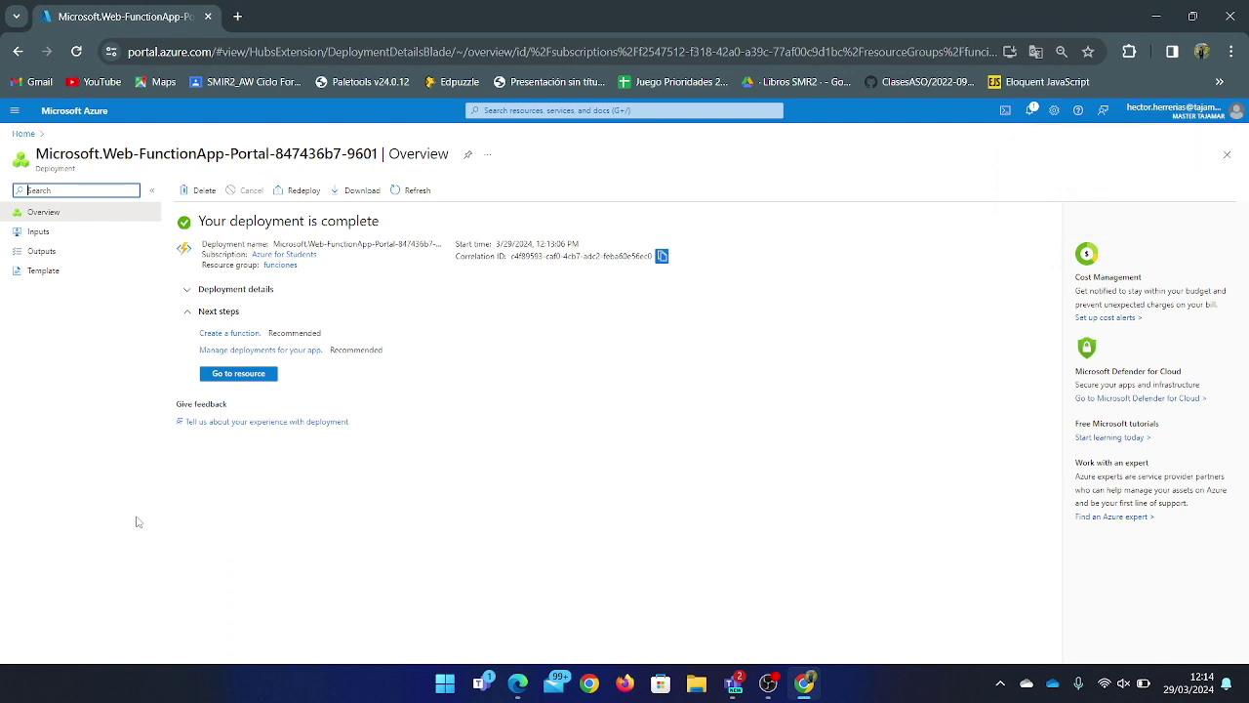
Search the portal for "func", go to the Function App service and open the pruebatajamar app
right_click(499, 114)
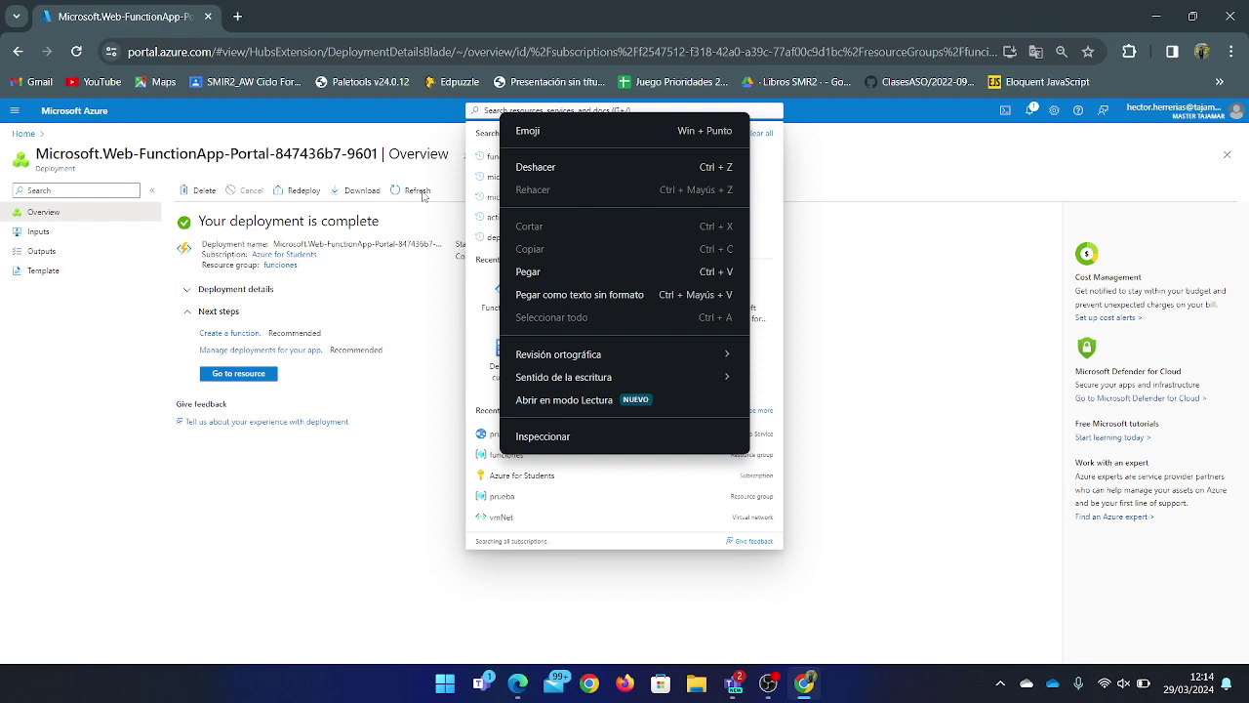
click(668, 120)
click(557, 110)
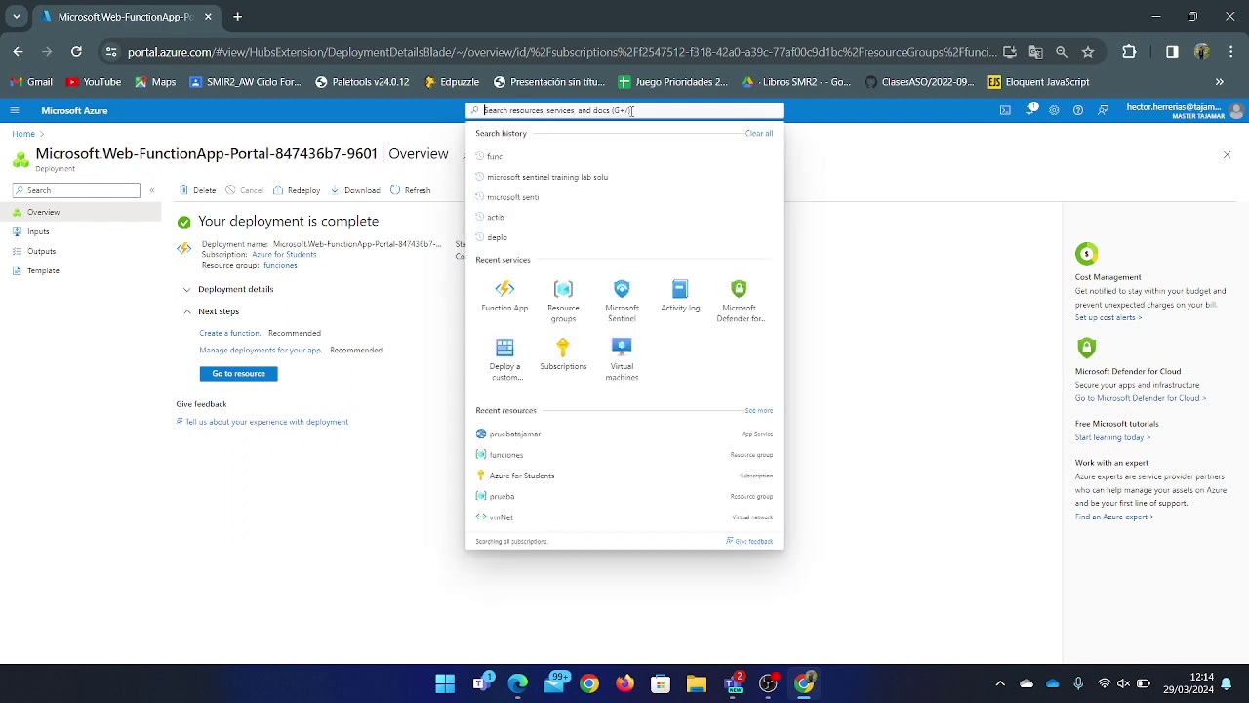
text(func)
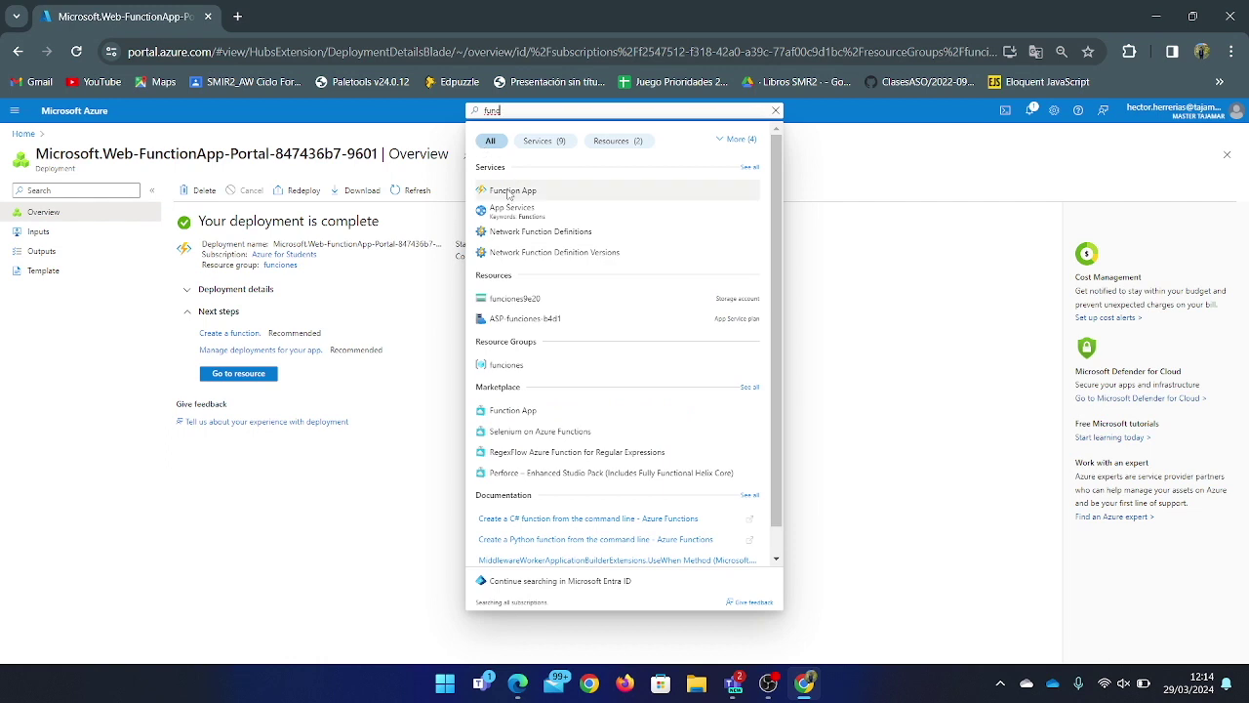
click(508, 190)
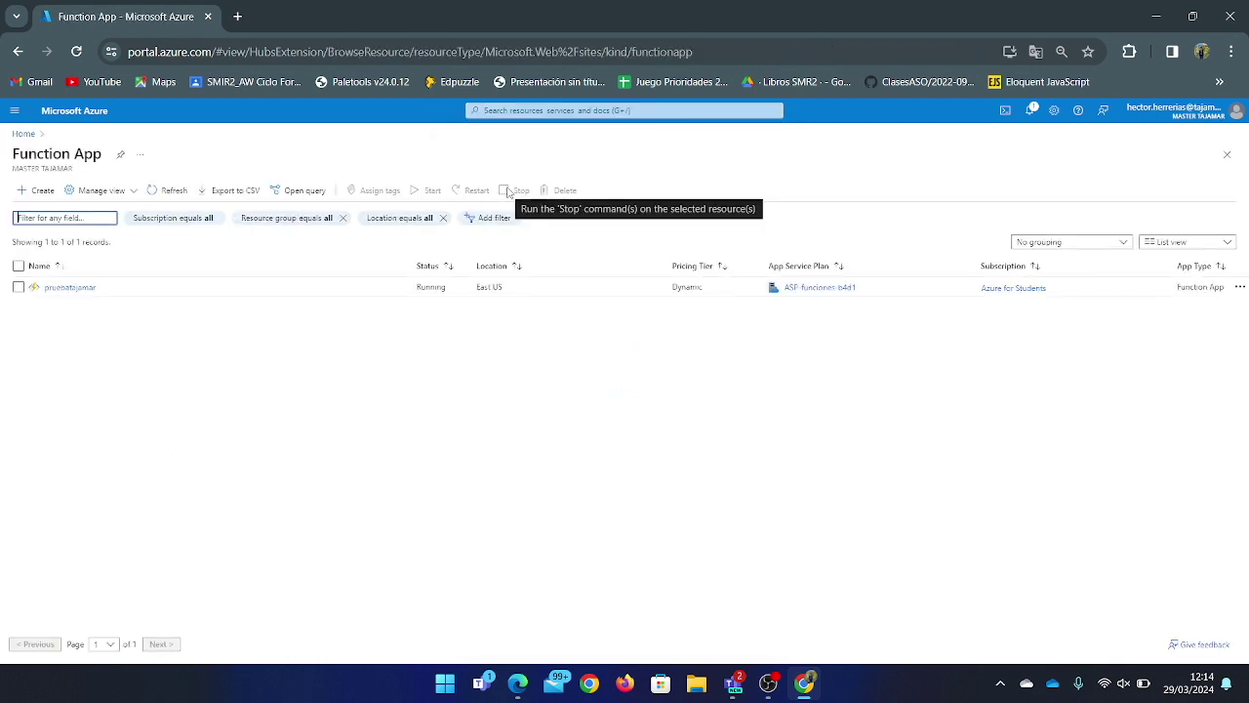
click(68, 288)
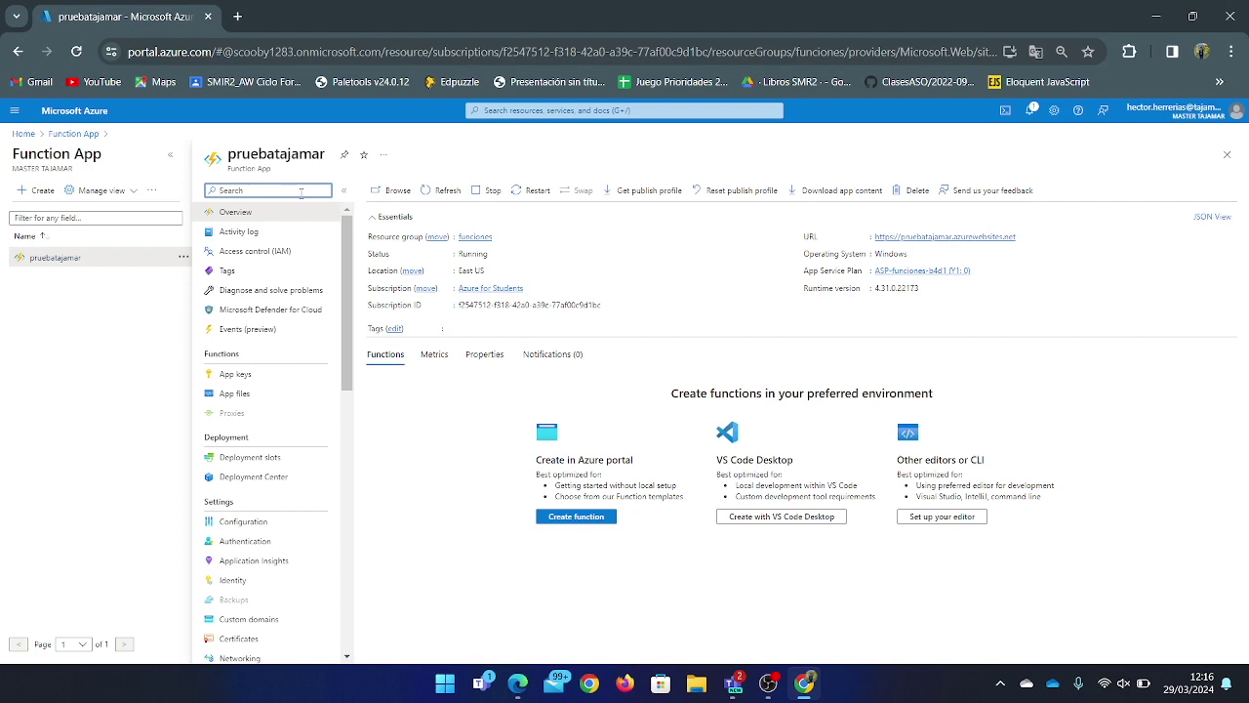
Create a function in pruebatajamar from the HTTP trigger template, with Develop in portal as the development environment
click(553, 519)
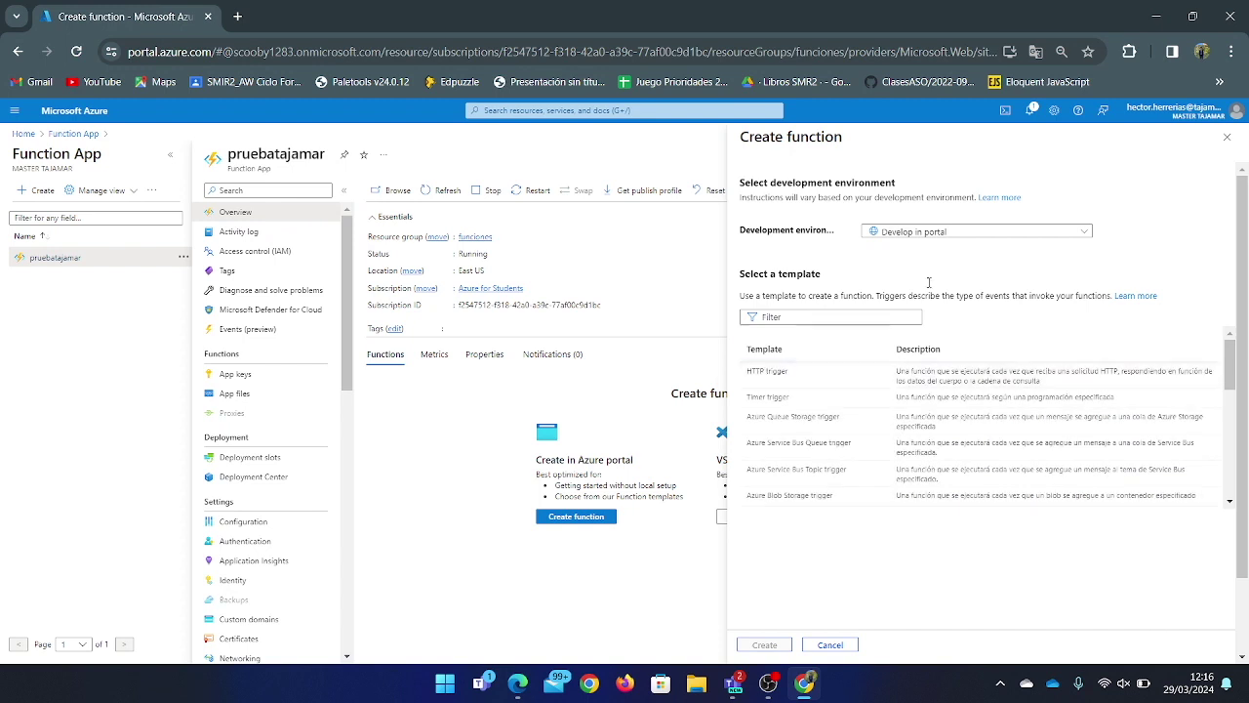
click(941, 234)
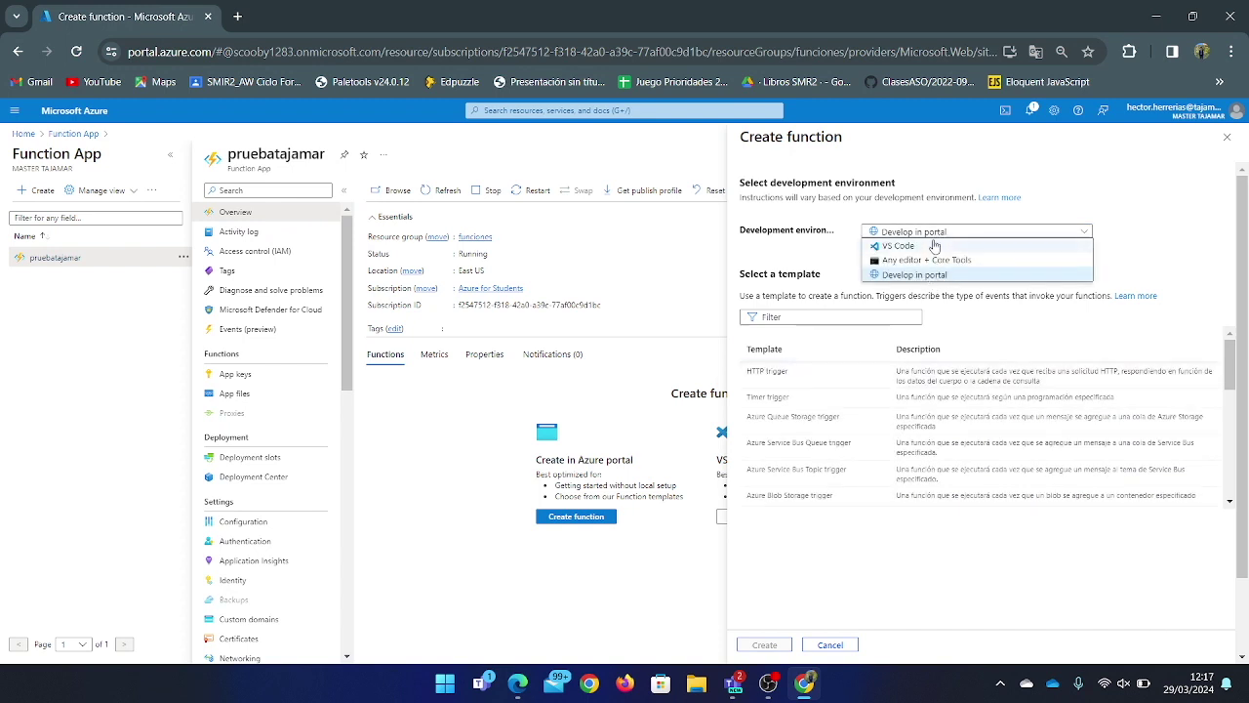
click(1093, 319)
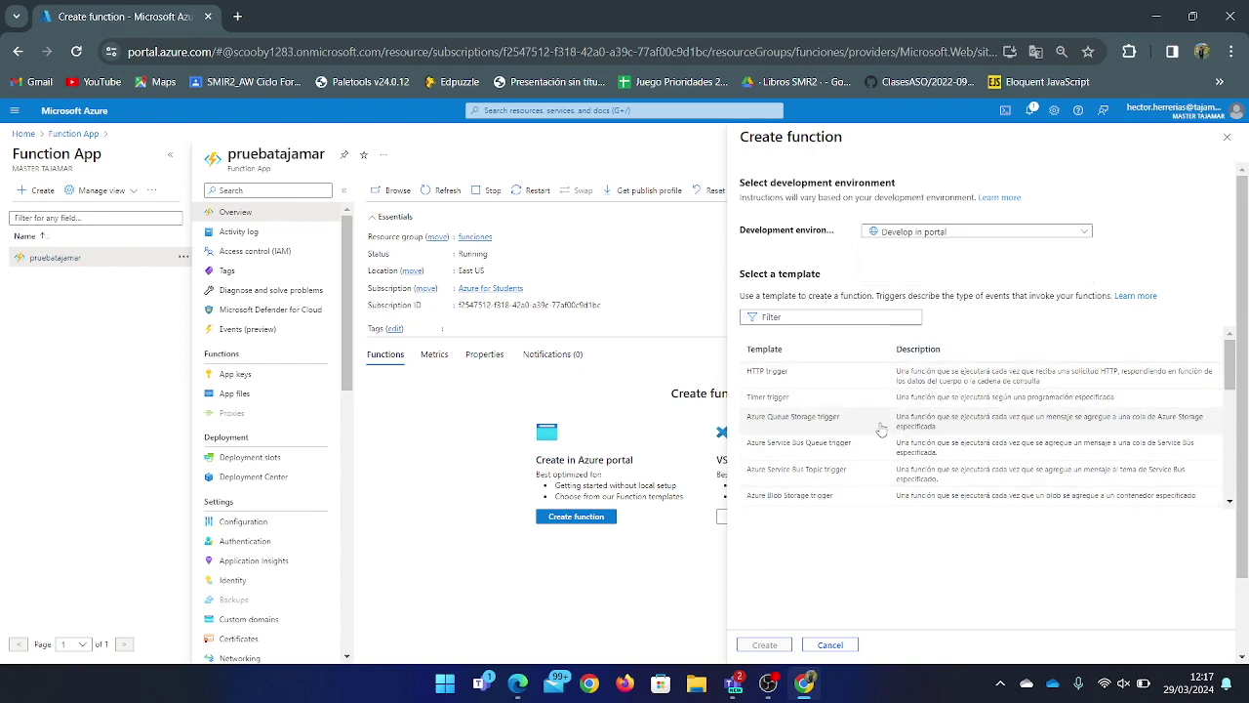
scroll(921, 448, down, 1)
scroll(922, 448, down, 3)
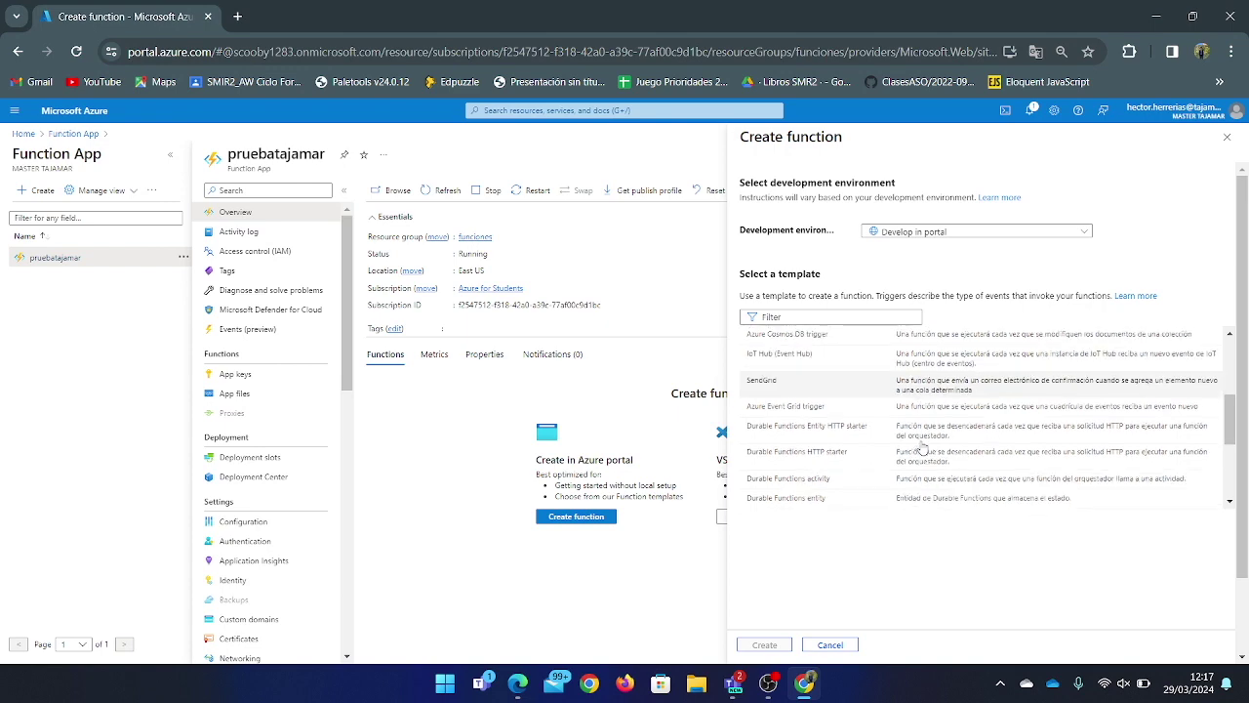
scroll(921, 448, up, 5)
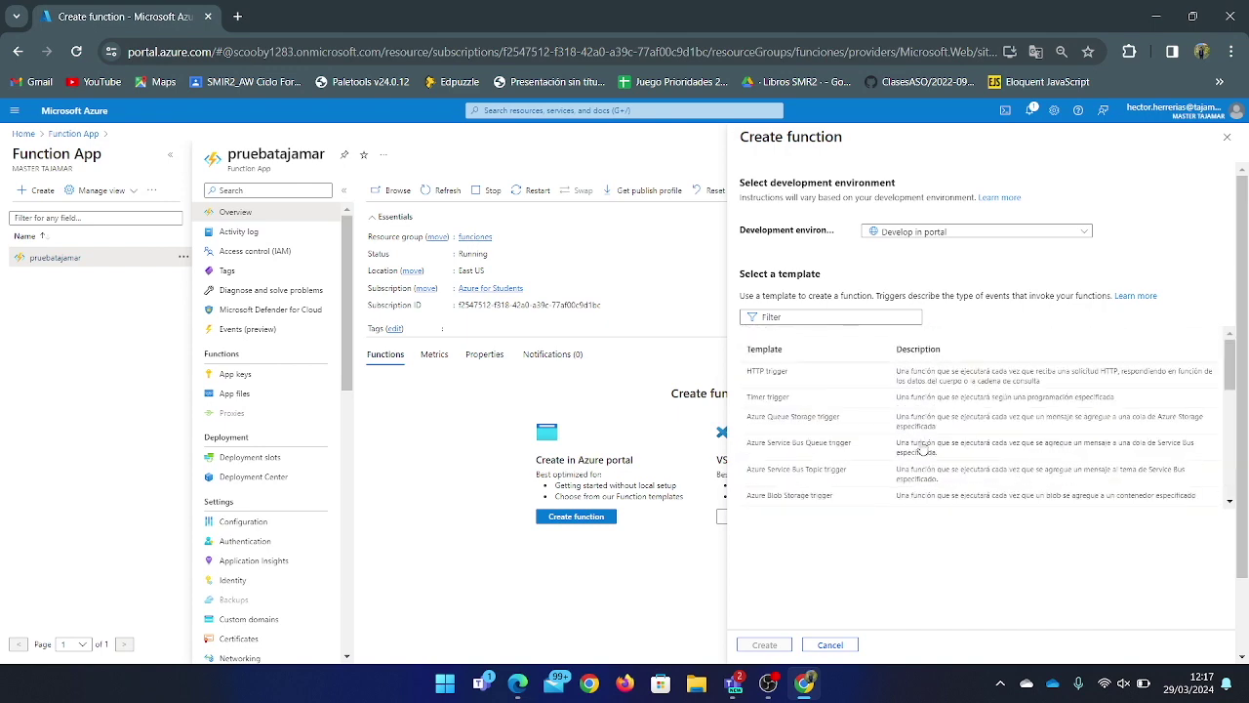
click(842, 377)
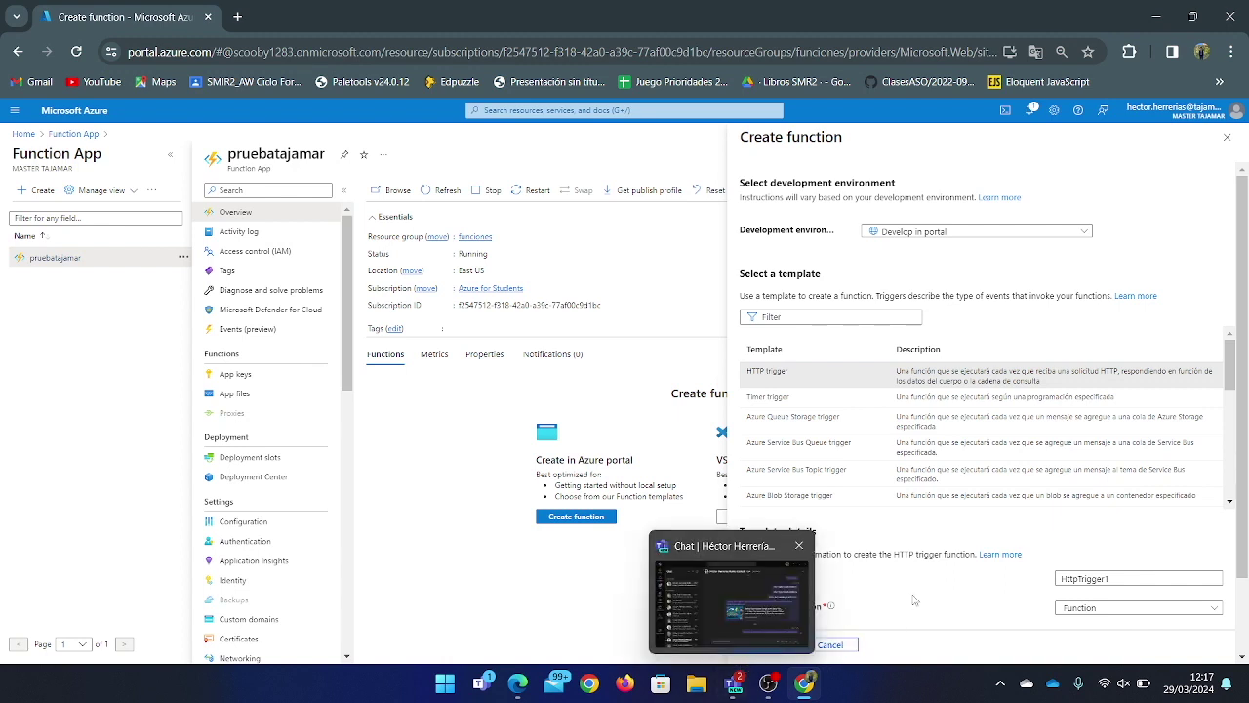
click(763, 648)
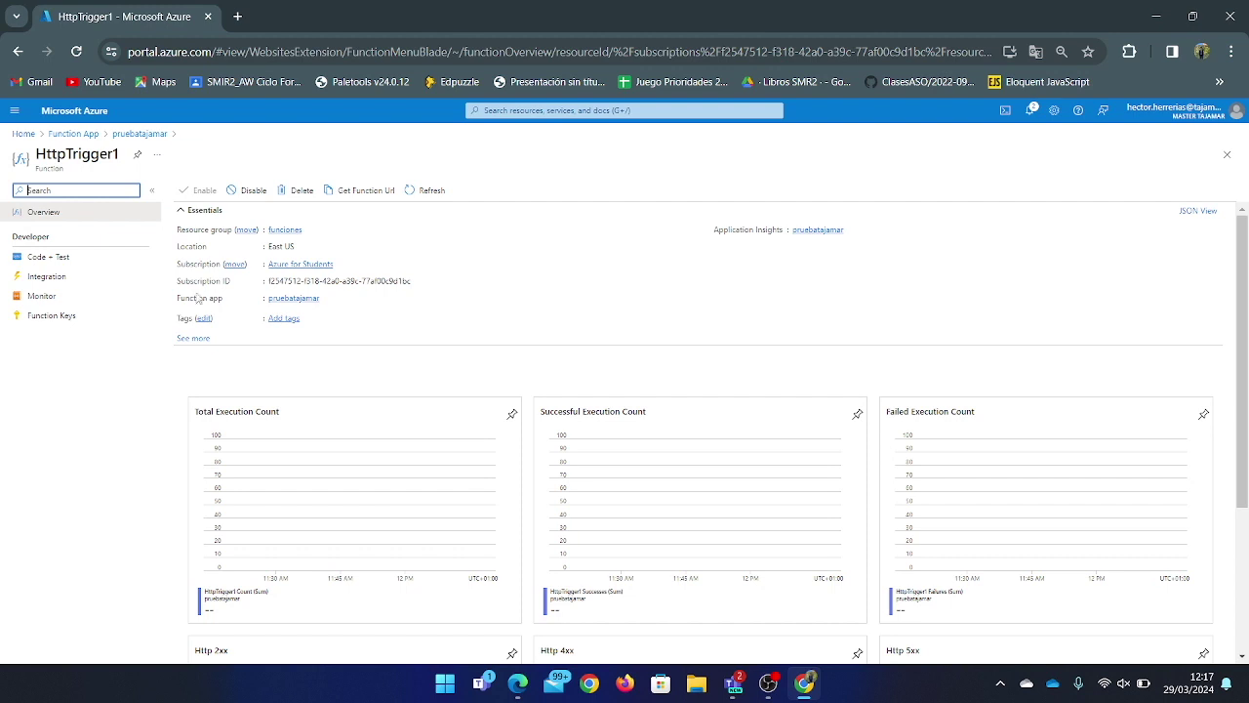
Open the code of HttpTrigger1, test-run it with the default POST request body, and check the name in the response
click(101, 260)
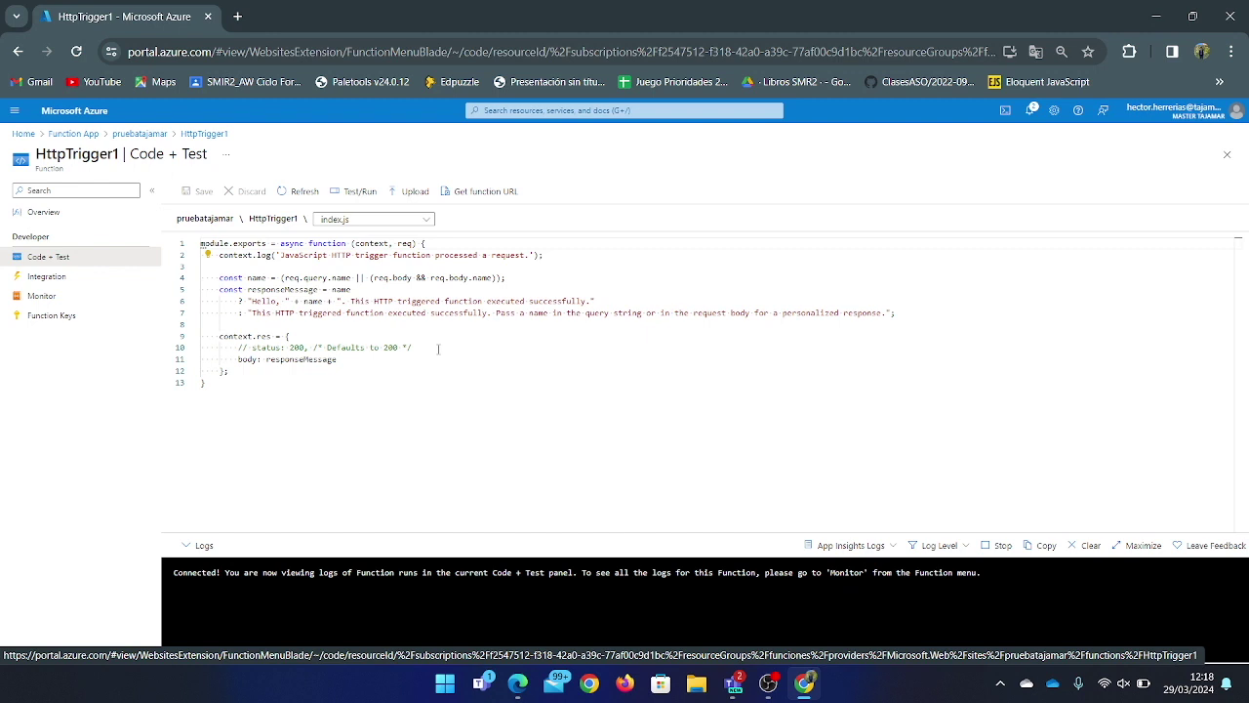
click(352, 277)
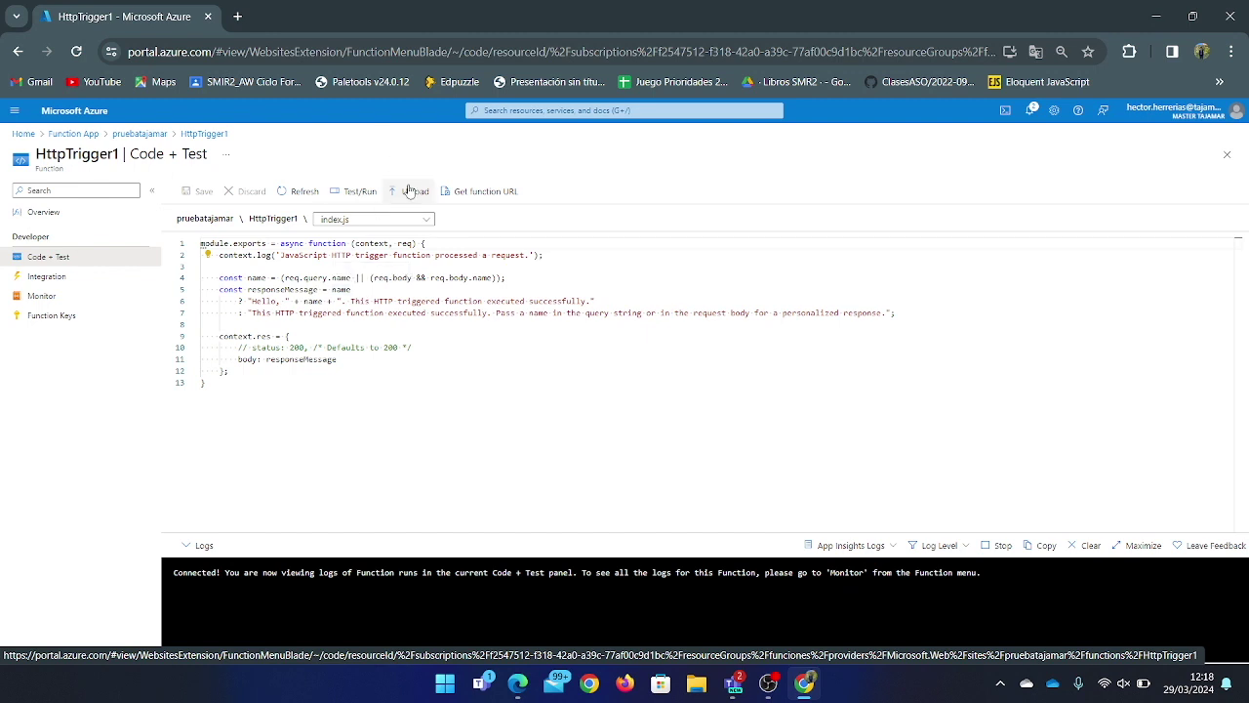
click(357, 194)
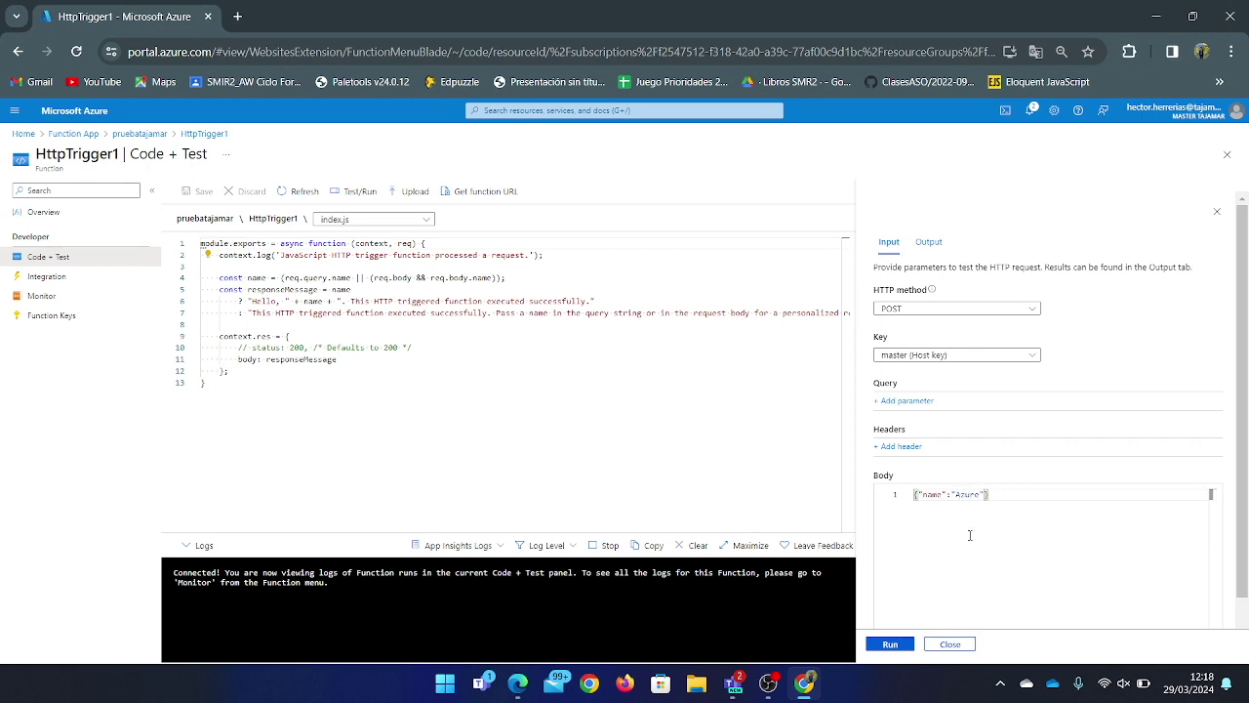
click(889, 644)
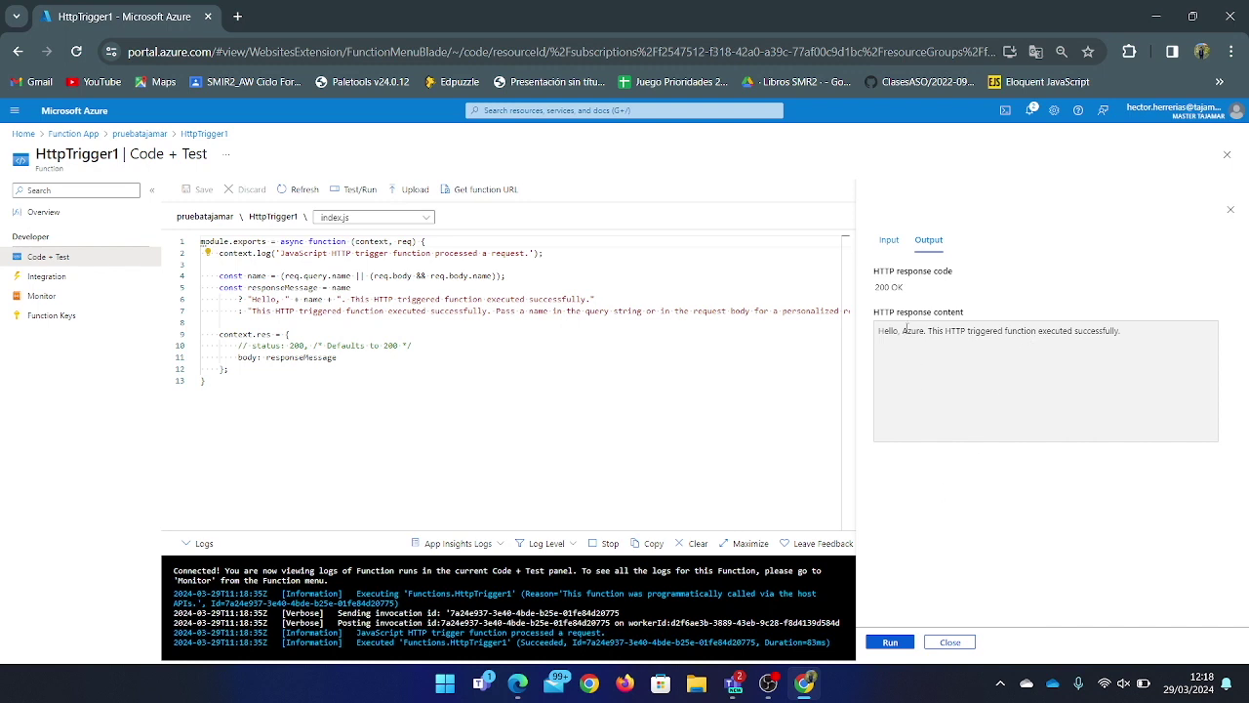
drag(903, 331, 923, 331)
click(924, 351)
click(950, 643)
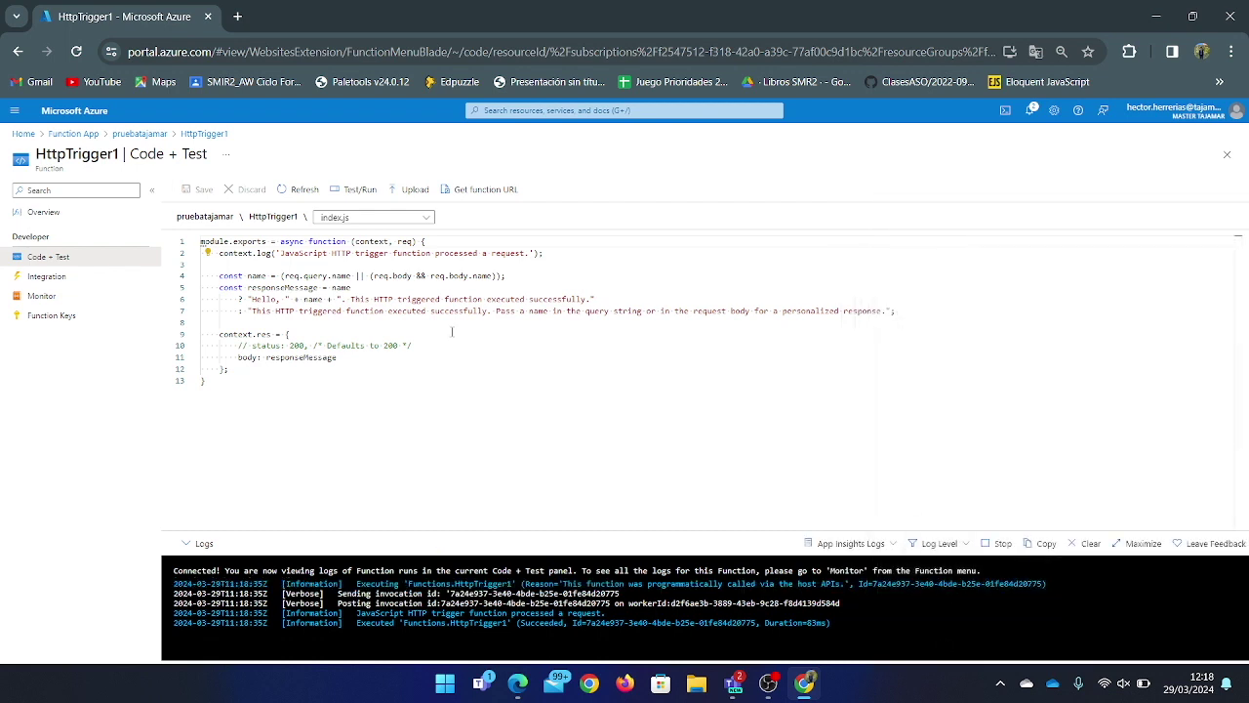
Run the HttpTrigger1 test again with the name in the request body set to "Tajamar" and check the response content
click(357, 189)
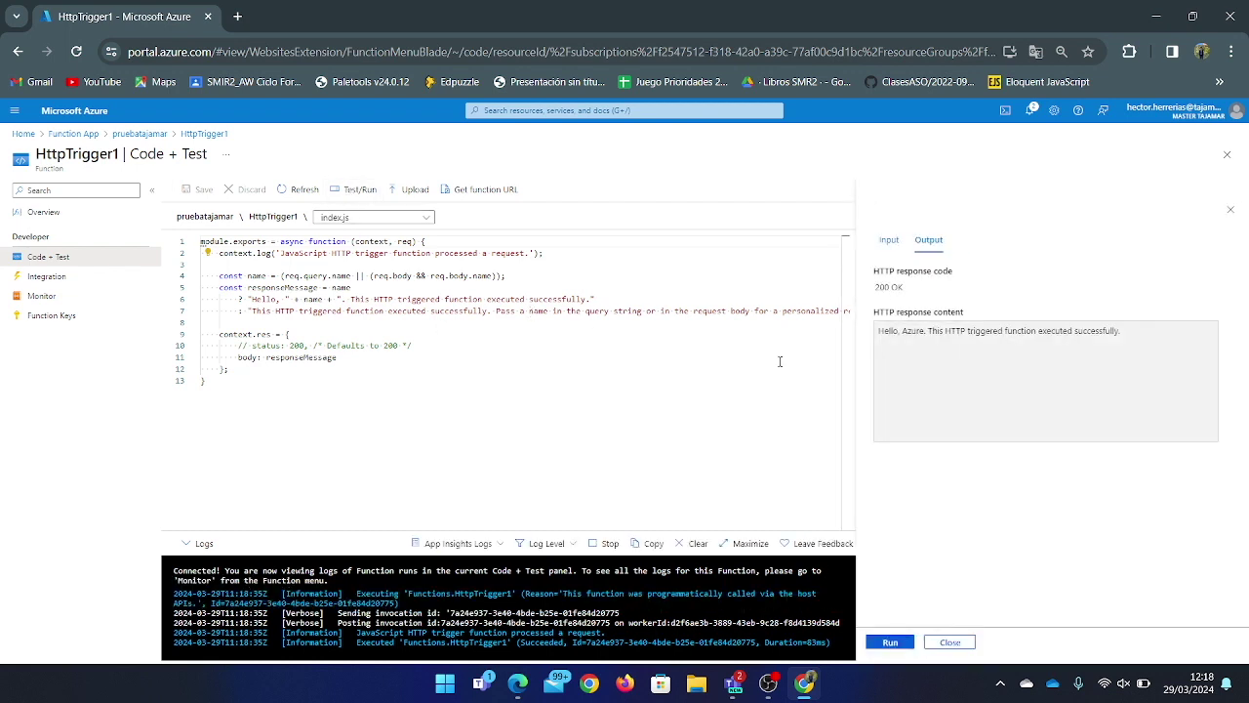
click(890, 239)
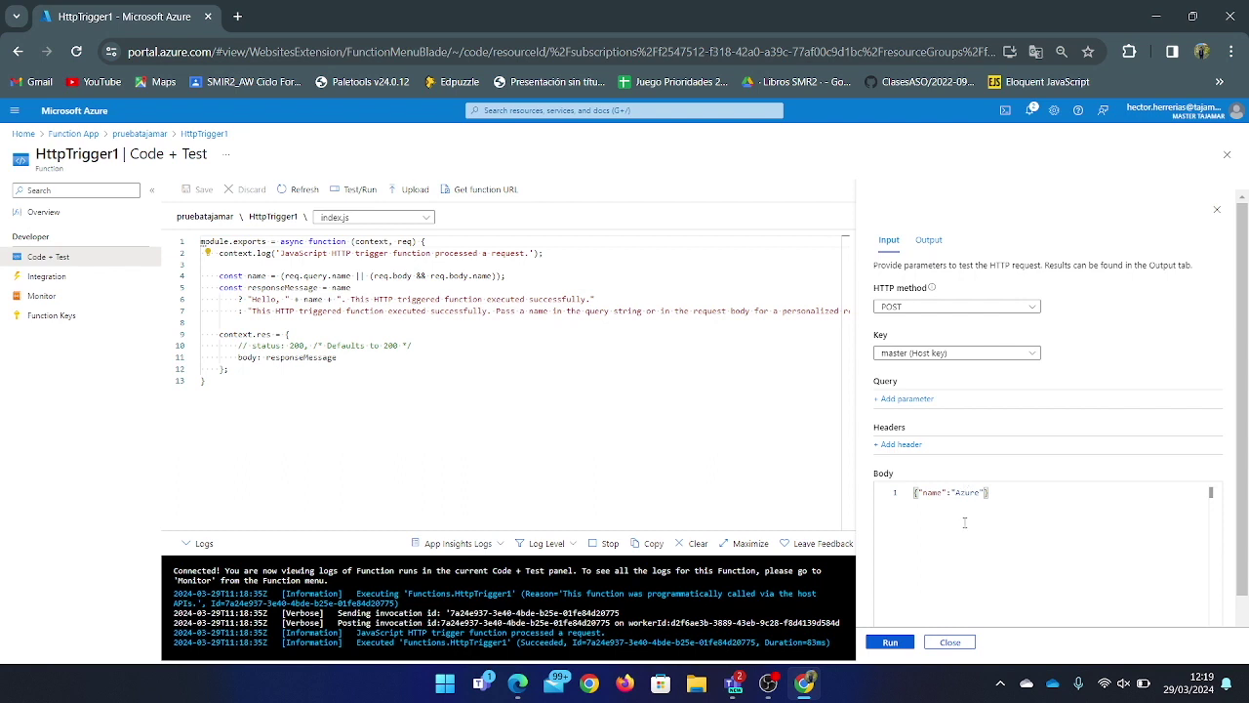
double_click(965, 492)
text(Tajamar)
click(891, 643)
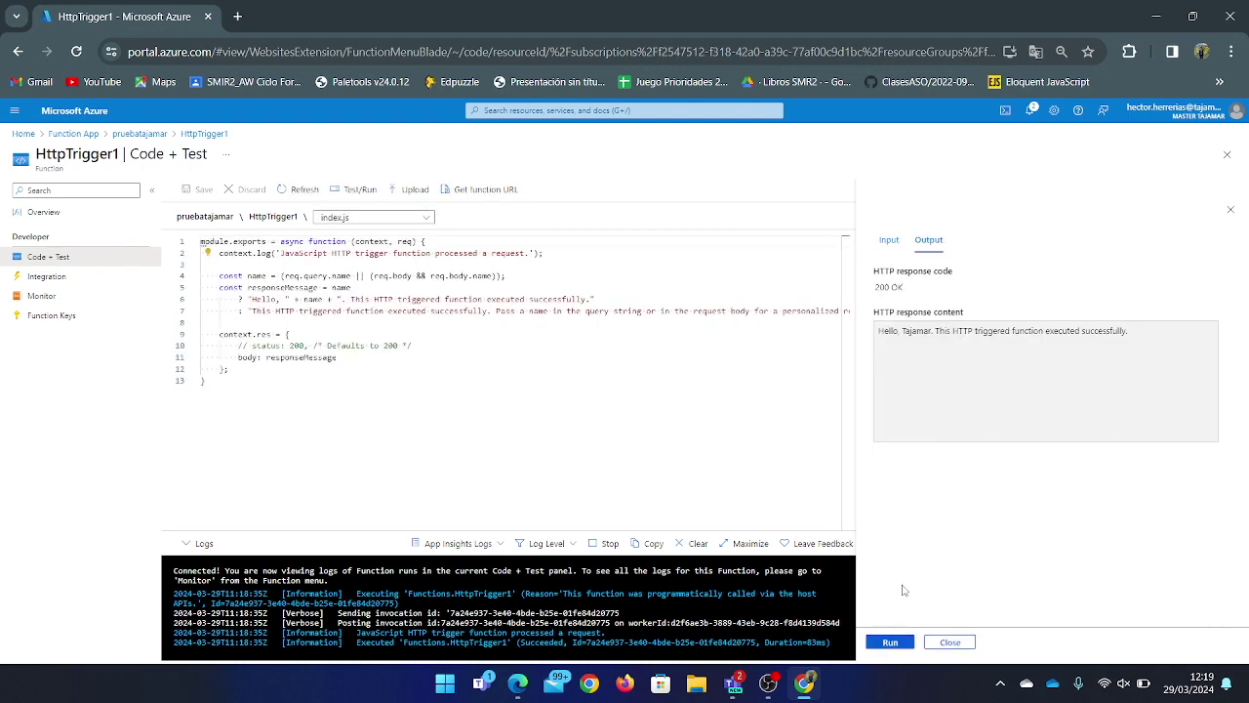
drag(903, 331, 932, 332)
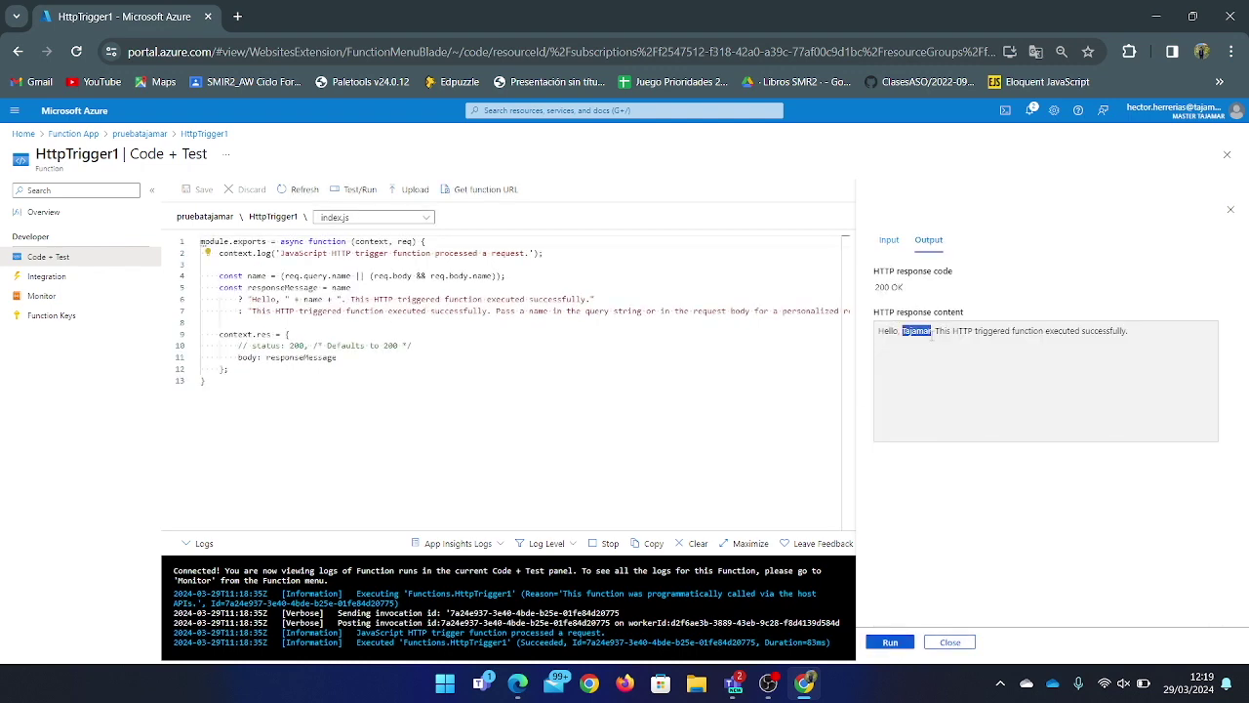